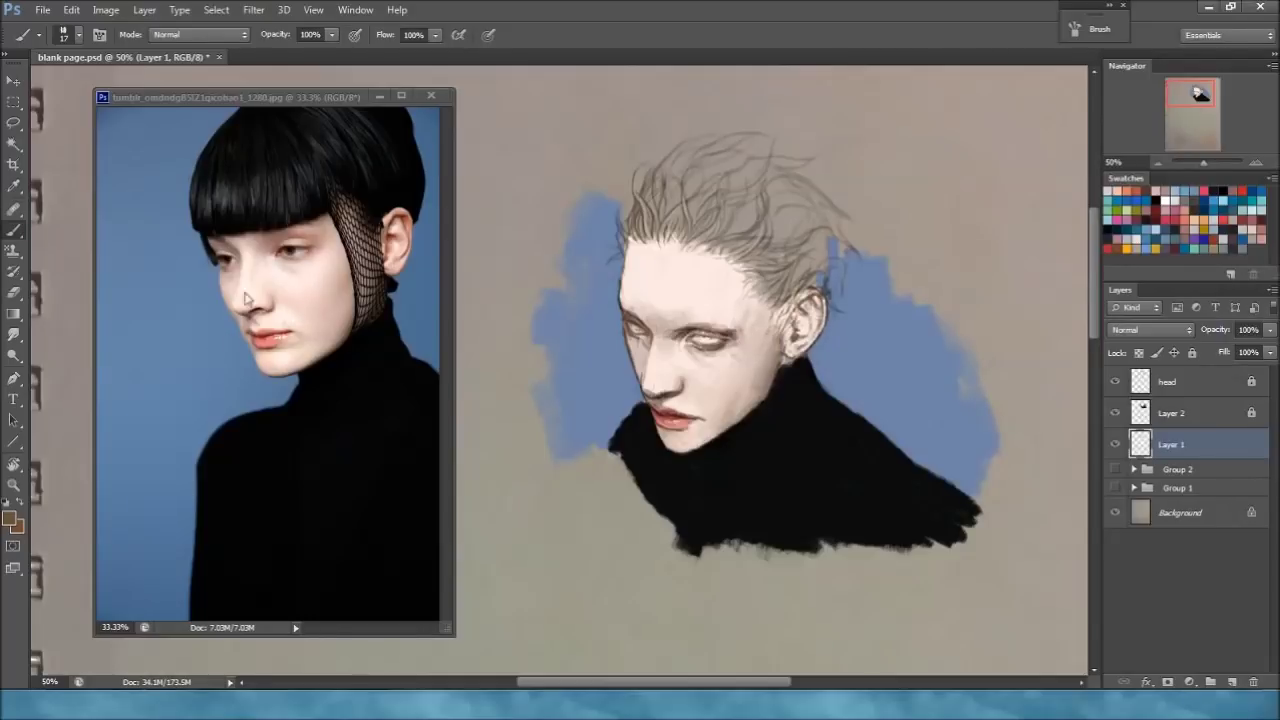
Step: Paint details into both eyes of the portrait with an 11 px brush
{"action": "right_click", "coordinate": [740, 378]}
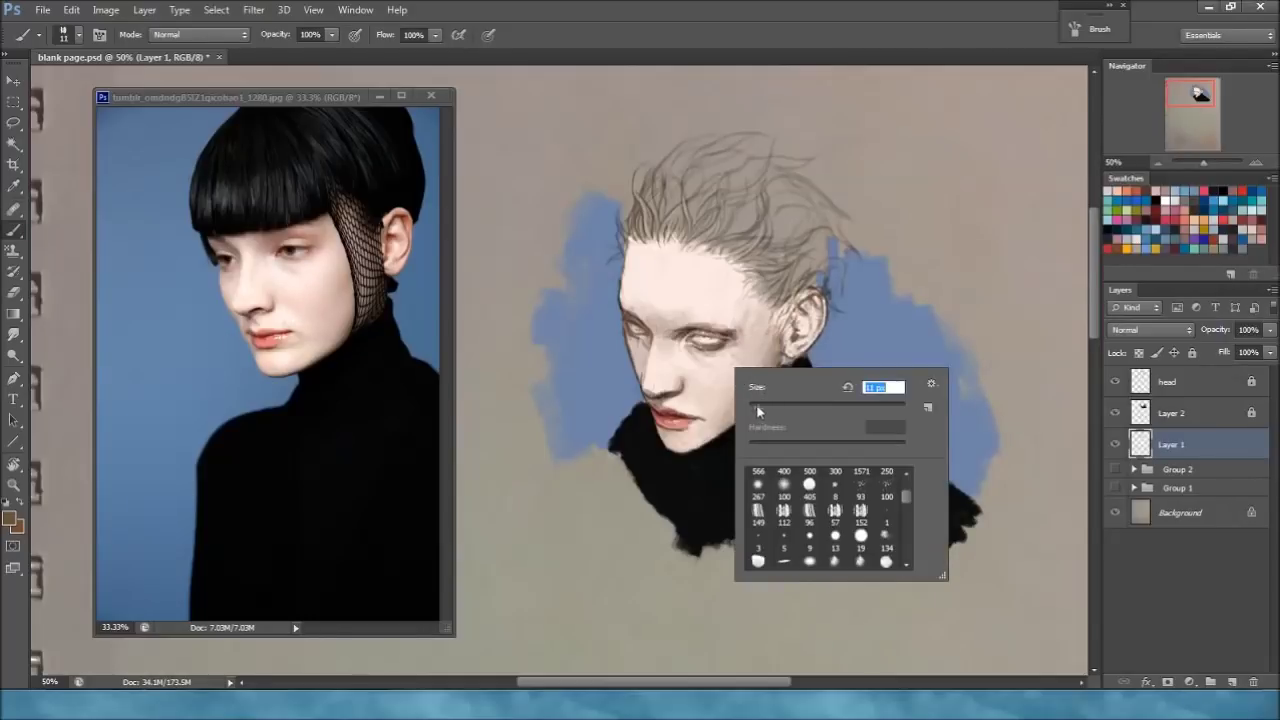
{"action": "left_click", "coordinate": [704, 344]}
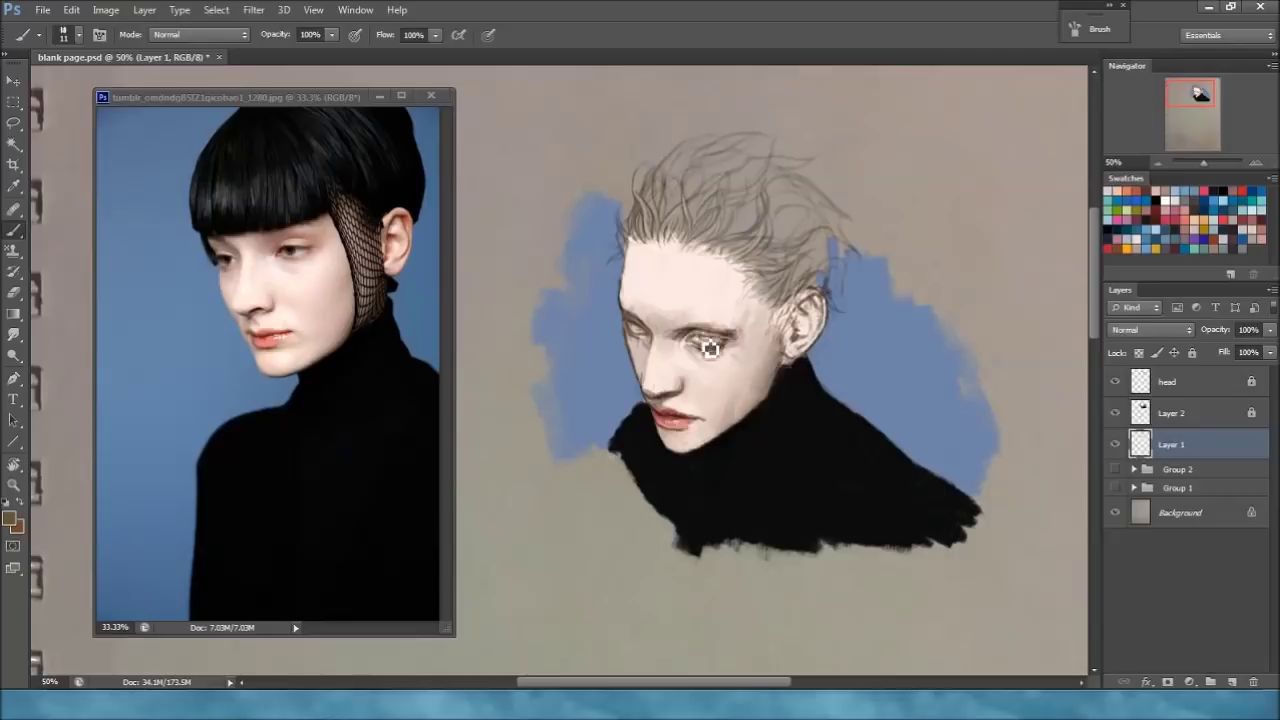
{"action": "left_click_drag", "start_coordinate": [709, 347], "coordinate": [716, 345]}
{"action": "left_click_drag", "start_coordinate": [640, 331], "coordinate": [641, 334]}
Step: Sample a muted pinkish-brown foreground colour from the eyelid area in the reference photo
{"action": "left_click", "coordinate": [666, 328], "text": "alt"}
{"action": "left_click", "coordinate": [12, 518]}
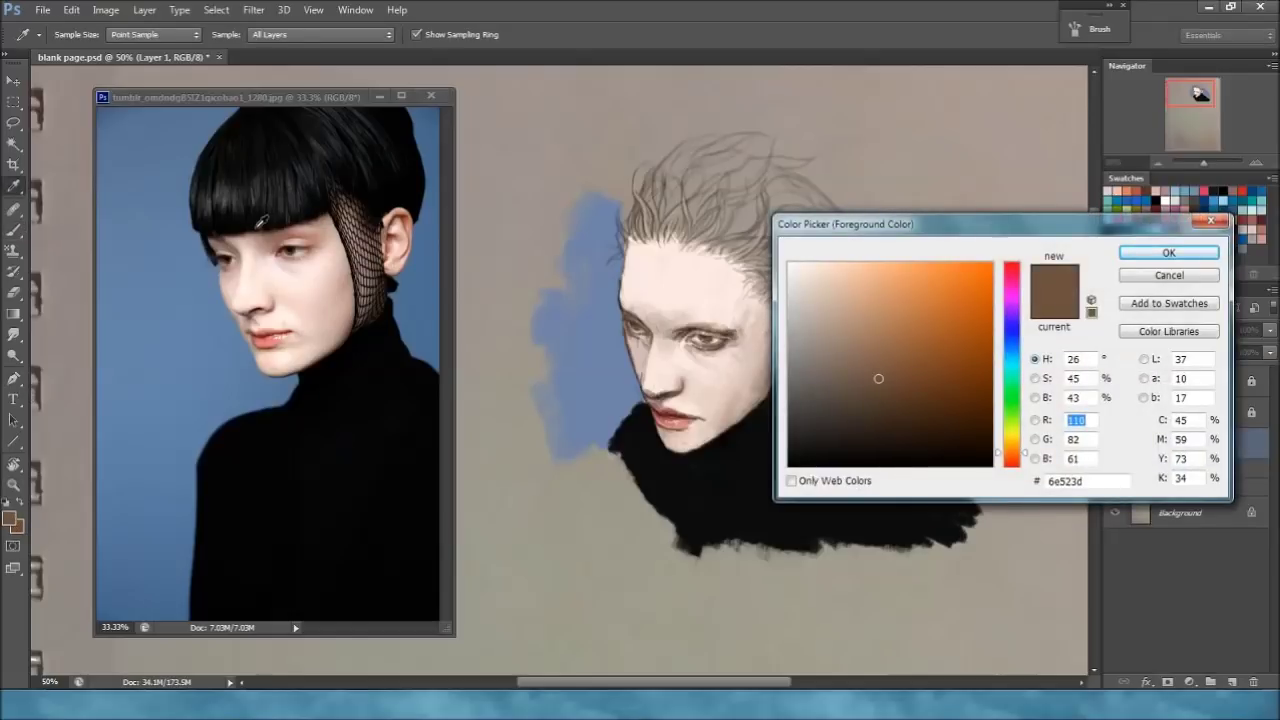
{"action": "left_click", "coordinate": [271, 241]}
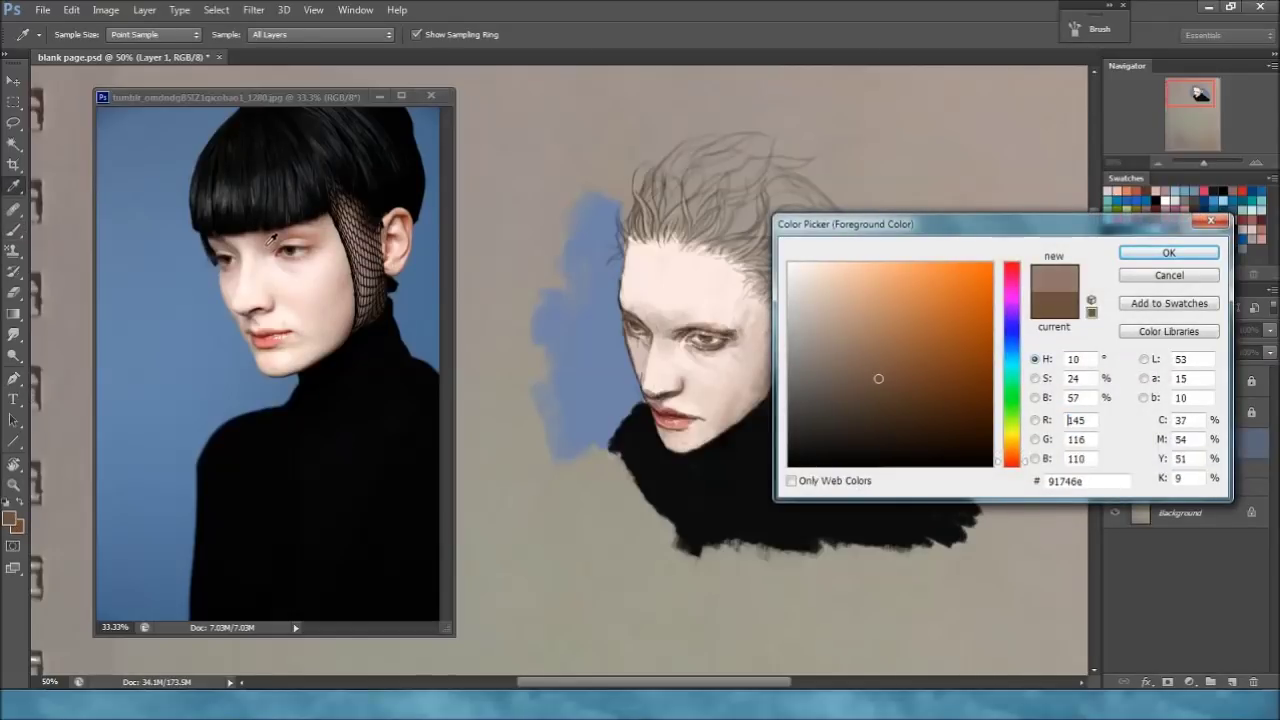
{"action": "left_click", "coordinate": [1135, 258]}
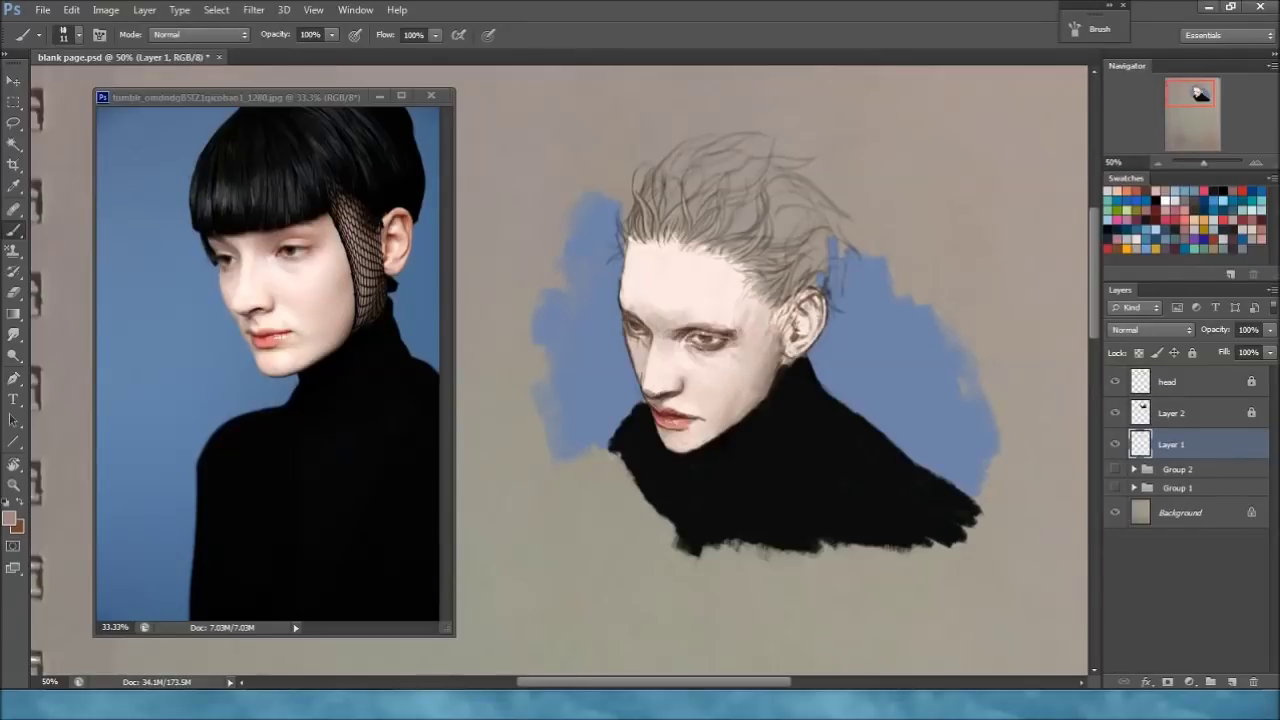
Step: Examine the face in the reference photo up close, and return to the portrait with the Brush tool
{"action": "left_click", "coordinate": [13, 485]}
{"action": "left_click", "coordinate": [292, 262]}
{"action": "left_click_drag", "start_coordinate": [276, 252], "coordinate": [414, 375]}
{"action": "left_click_drag", "start_coordinate": [309, 361], "coordinate": [260, 289]}
{"action": "left_click", "coordinate": [293, 388]}
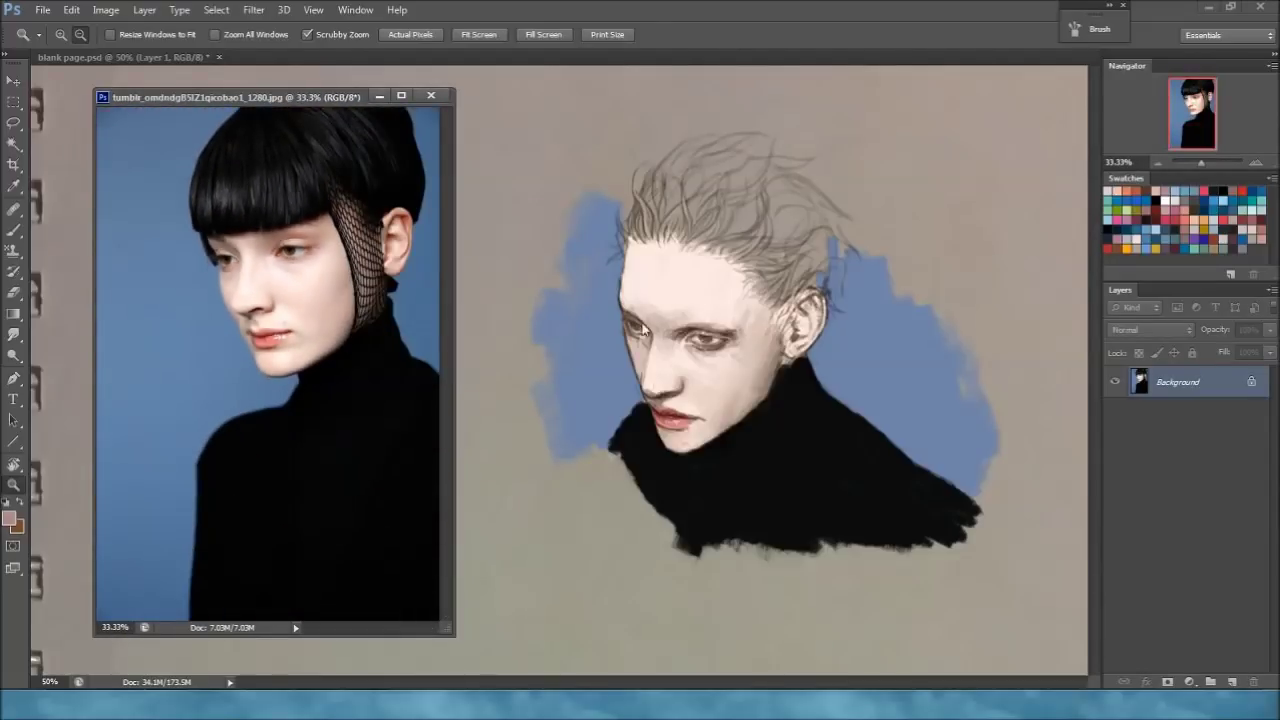
{"action": "left_click", "coordinate": [770, 454]}
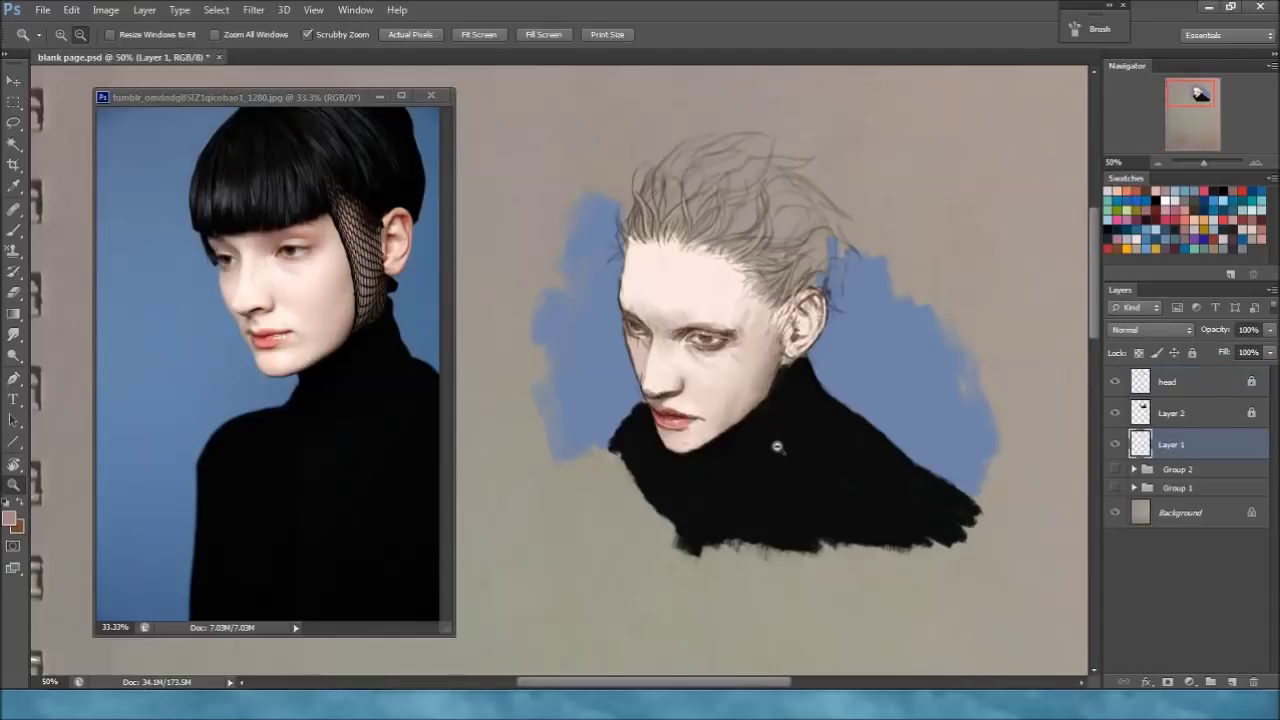
{"action": "left_click", "coordinate": [16, 230]}
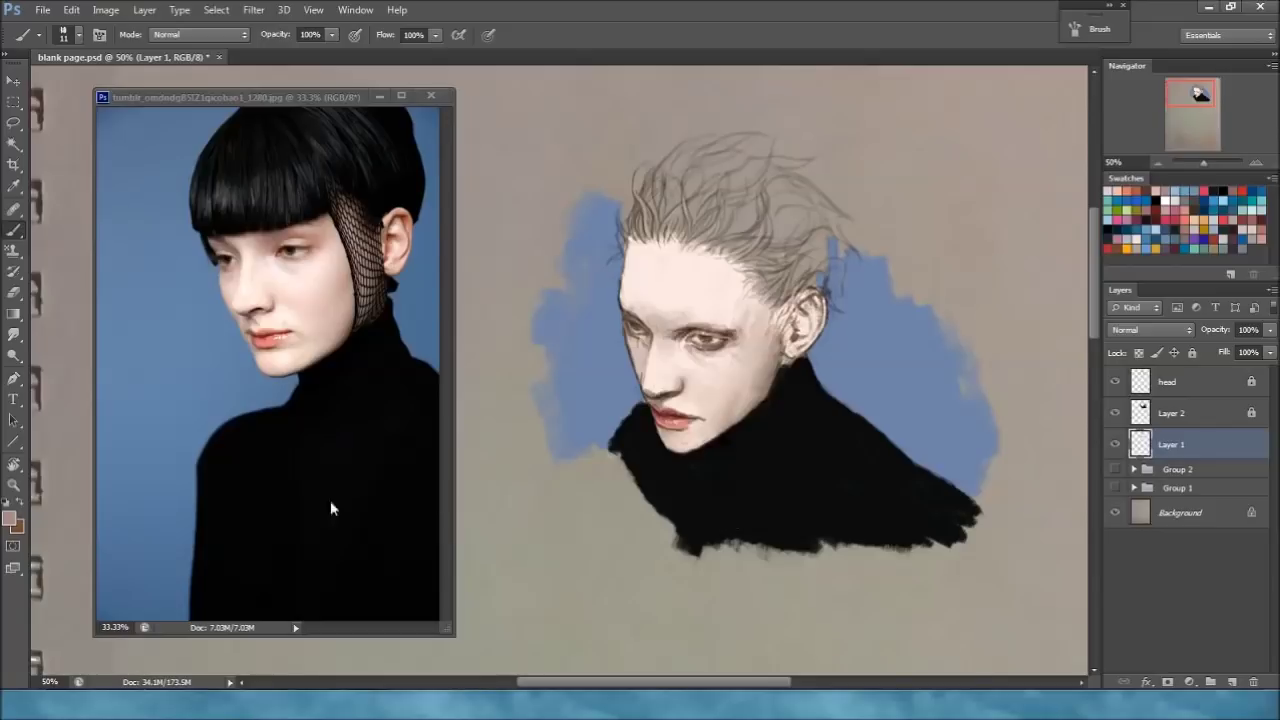
Step: Set the foreground colour to dark brown #4e3813, sampled from the eye in the reference photo
{"action": "left_click", "coordinate": [10, 522]}
{"action": "left_click_drag", "start_coordinate": [923, 222], "coordinate": [757, 358]}
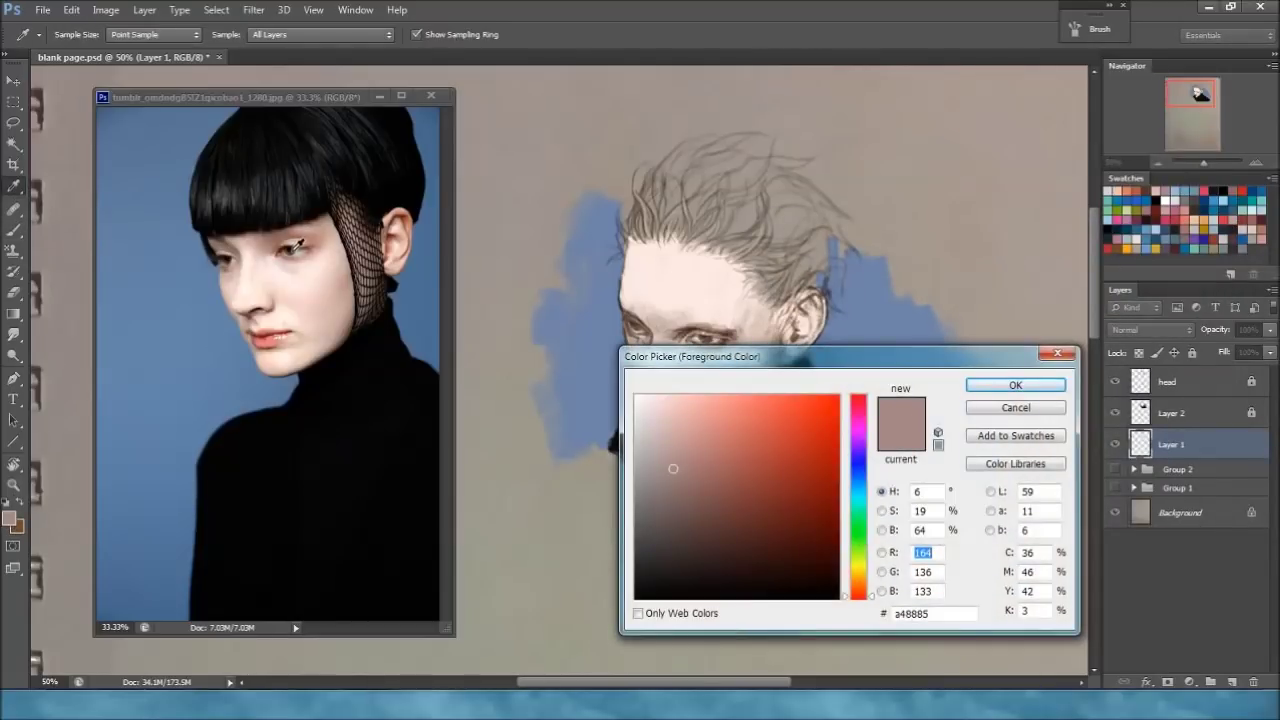
{"action": "left_click", "coordinate": [296, 245]}
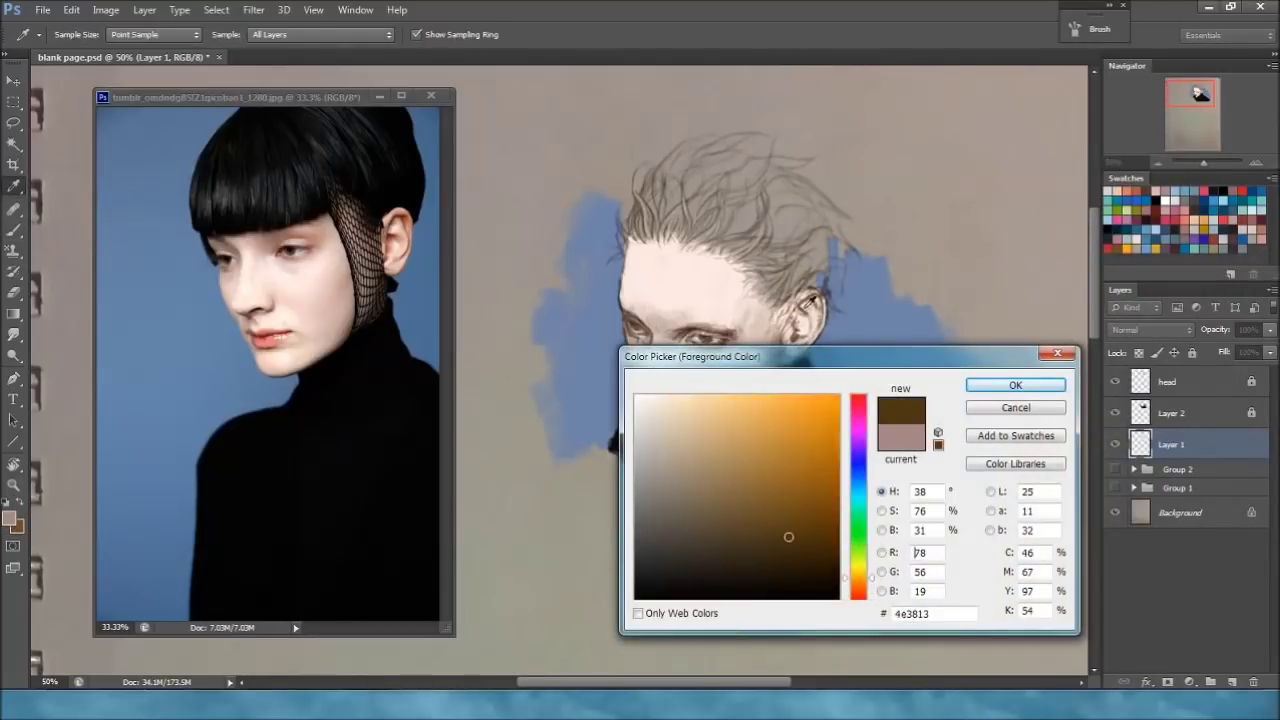
{"action": "left_click", "coordinate": [1012, 386]}
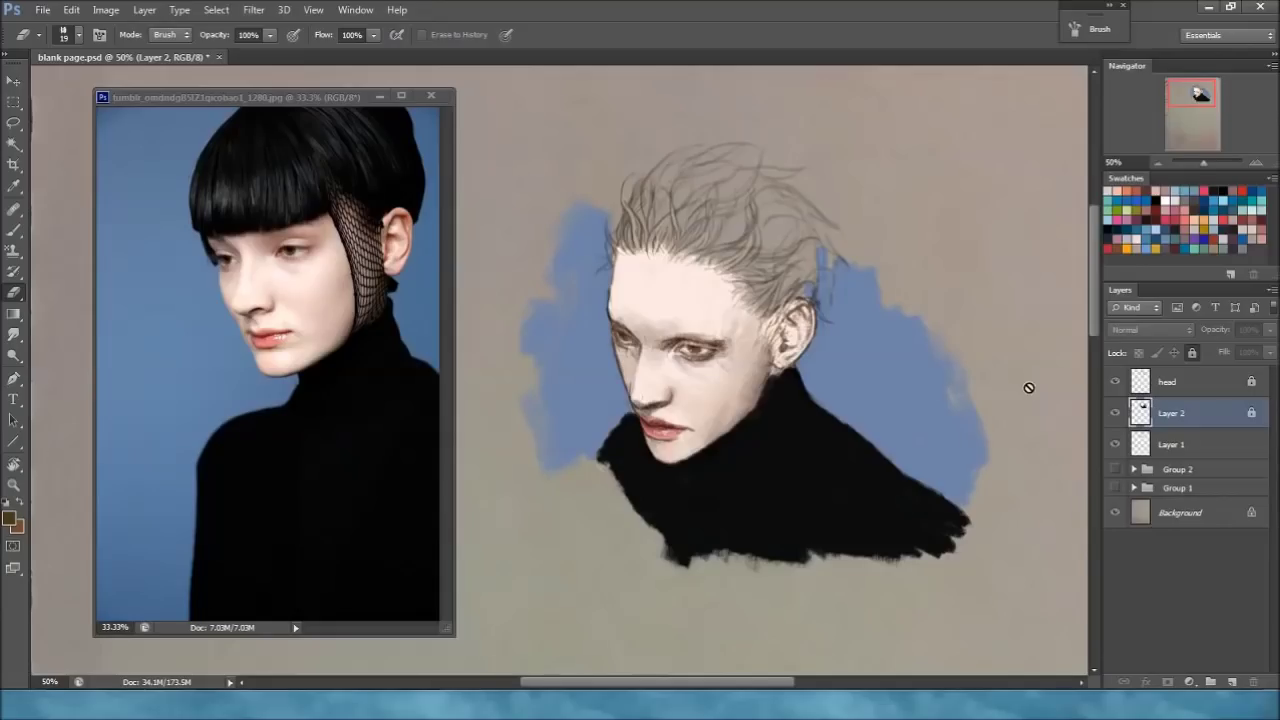
Step: Unlock and delete Layer 2, delete the old Layer 1, and create a new empty layer beneath the head sketch
{"action": "left_click", "coordinate": [1191, 352]}
{"action": "left_click", "coordinate": [1253, 681]}
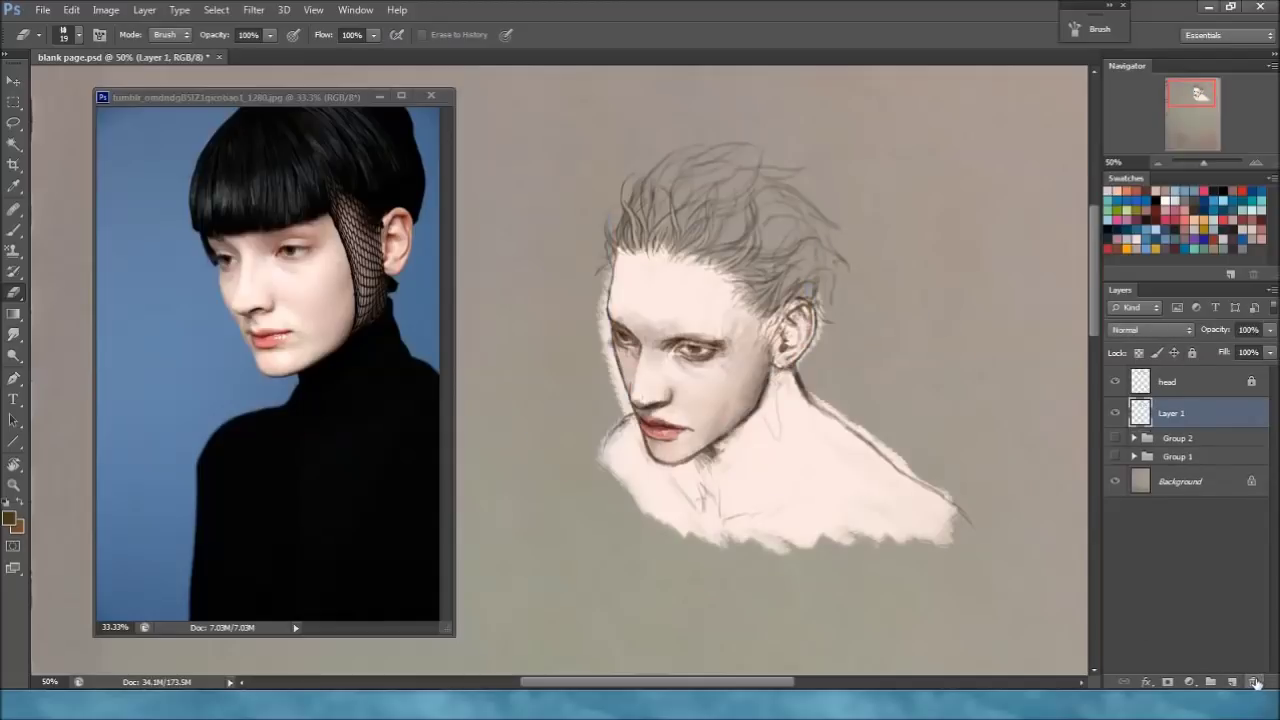
{"action": "left_click", "coordinate": [1253, 681]}
{"action": "left_click", "coordinate": [1231, 681]}
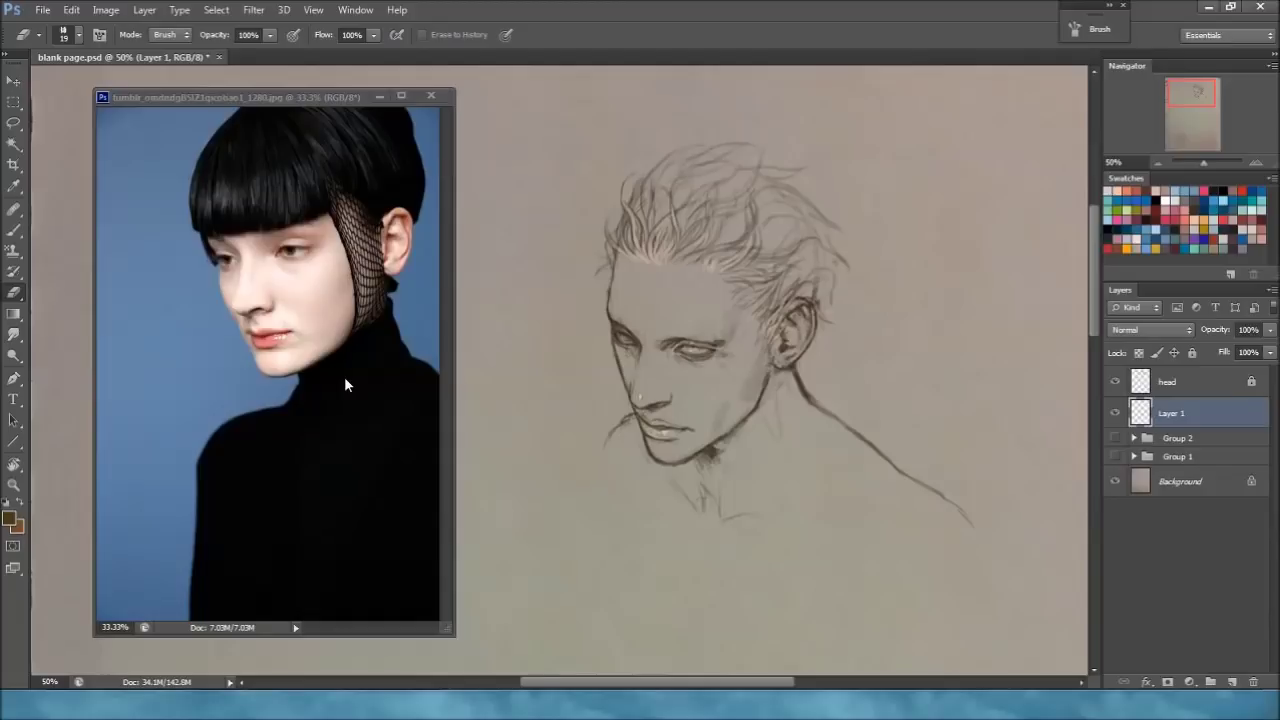
Step: Set the foreground colour to the light grey swatch #d3ced1
{"action": "left_click", "coordinate": [14, 187]}
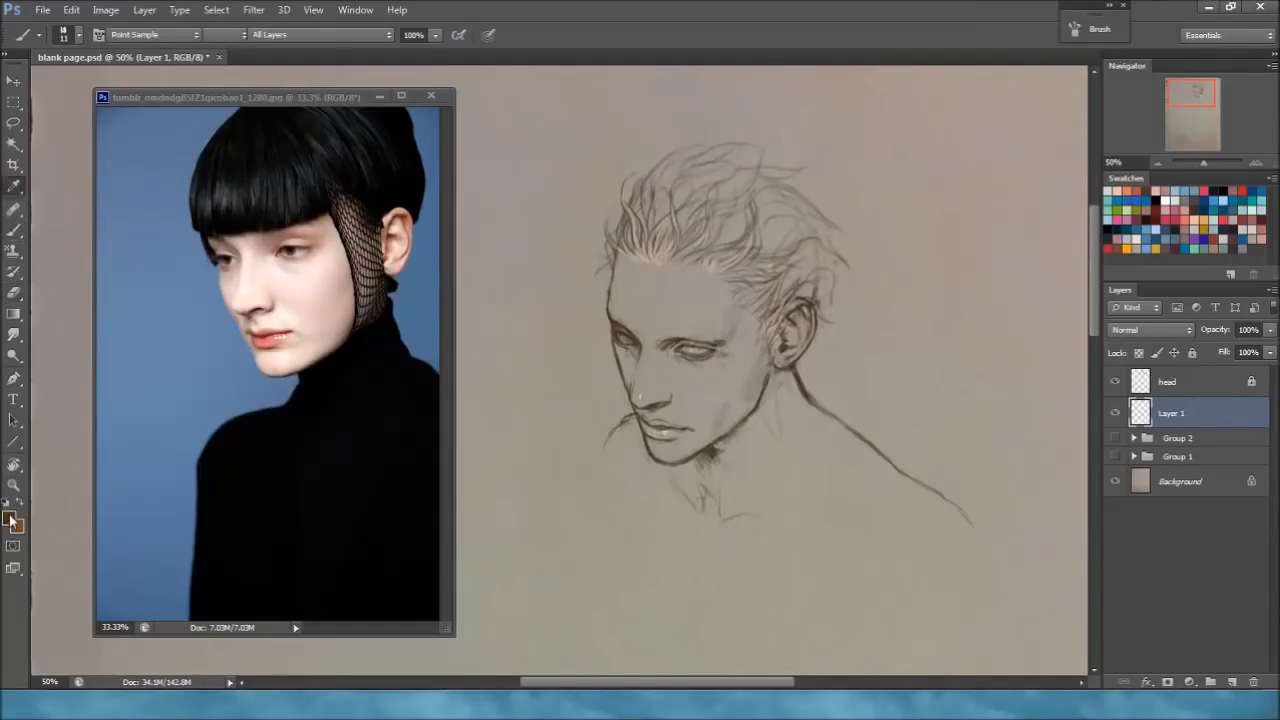
{"action": "left_click", "coordinate": [9, 518]}
{"action": "left_click_drag", "start_coordinate": [883, 350], "coordinate": [959, 375]}
{"action": "left_click", "coordinate": [1109, 190]}
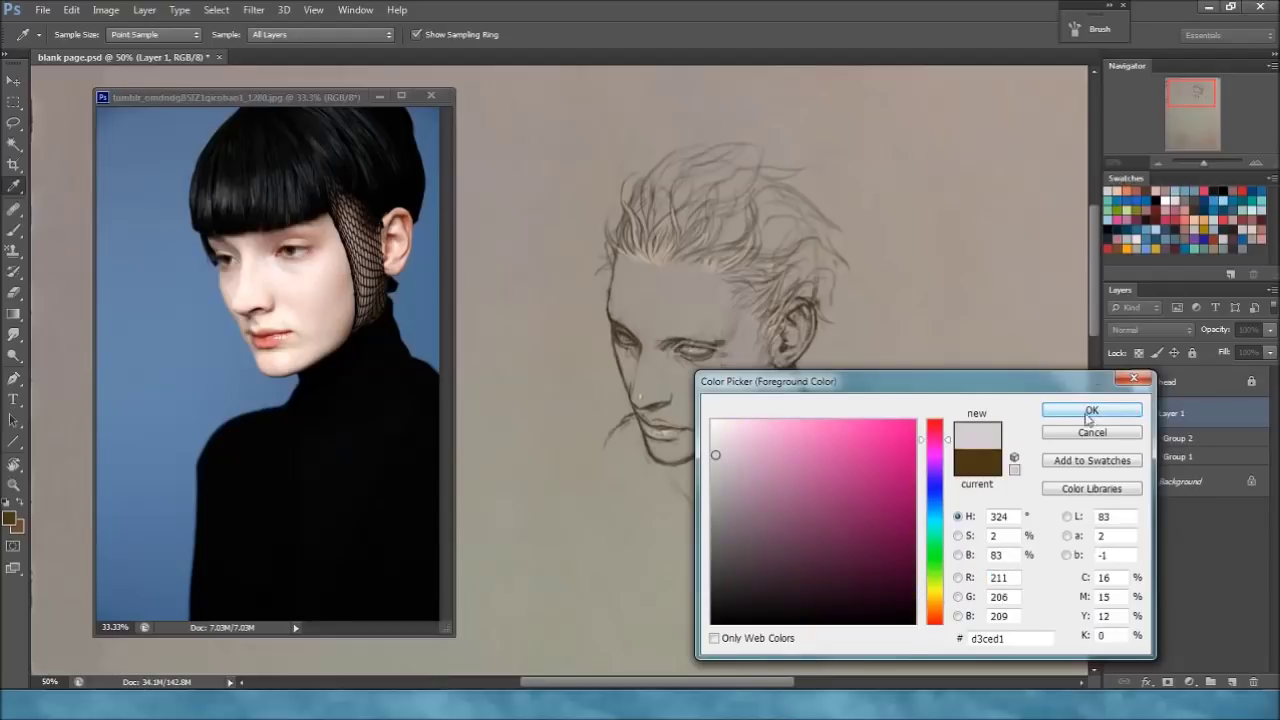
{"action": "left_click", "coordinate": [1089, 414]}
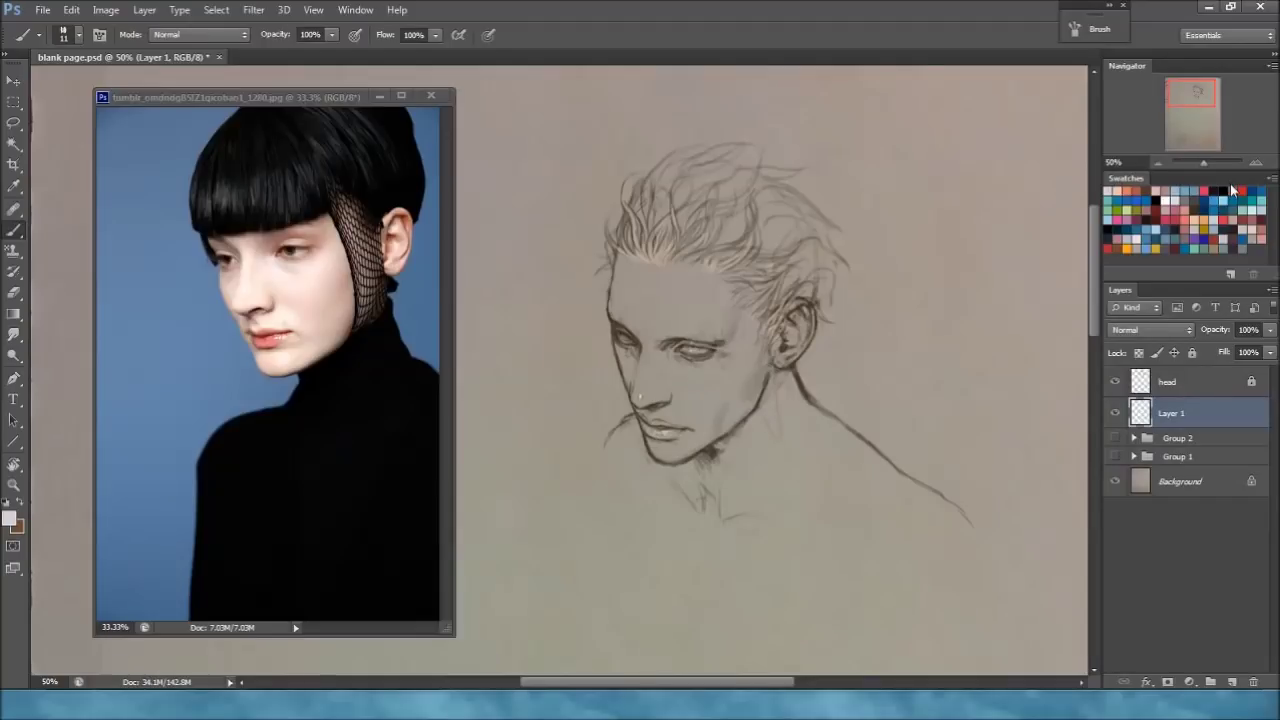
Step: Try other swatches as the foreground colour, and settle on light grey #d3ced1
{"action": "left_click", "coordinate": [18, 520]}
{"action": "left_click_drag", "start_coordinate": [780, 390], "coordinate": [820, 182]}
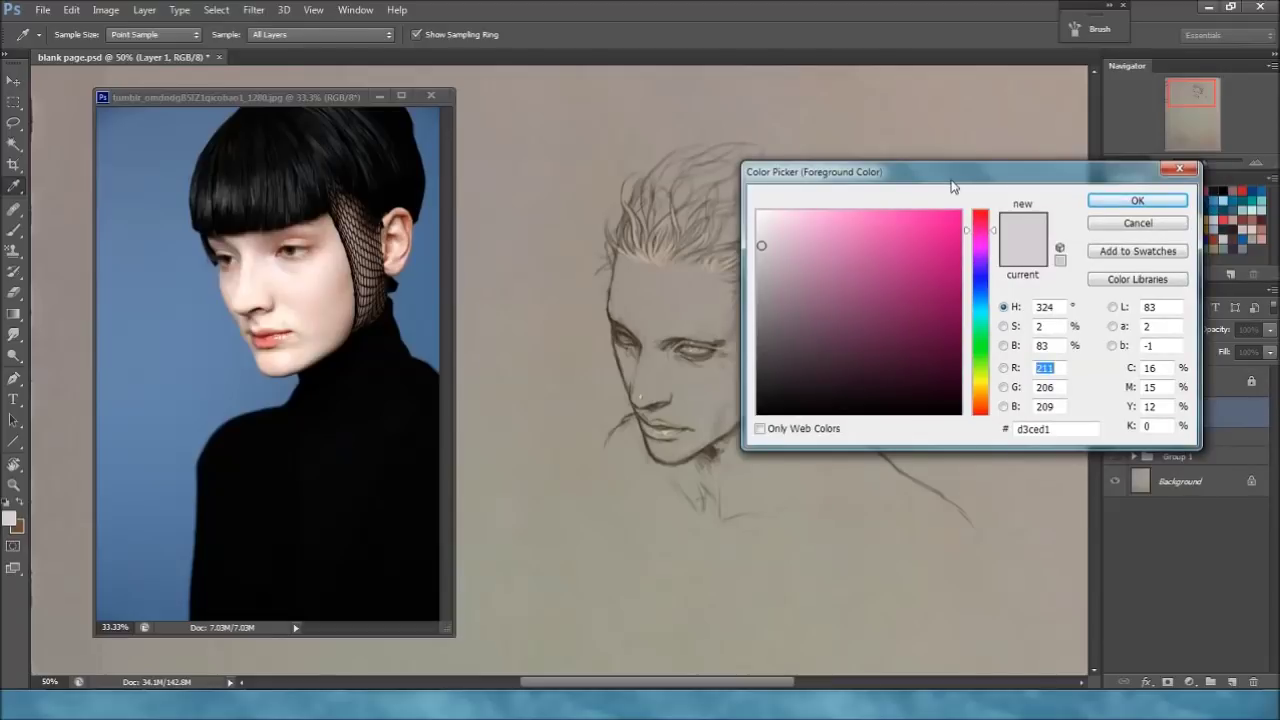
{"action": "left_click_drag", "start_coordinate": [977, 258], "coordinate": [976, 287]}
{"action": "left_click_drag", "start_coordinate": [1026, 177], "coordinate": [882, 258]}
{"action": "left_click", "coordinate": [1225, 238]}
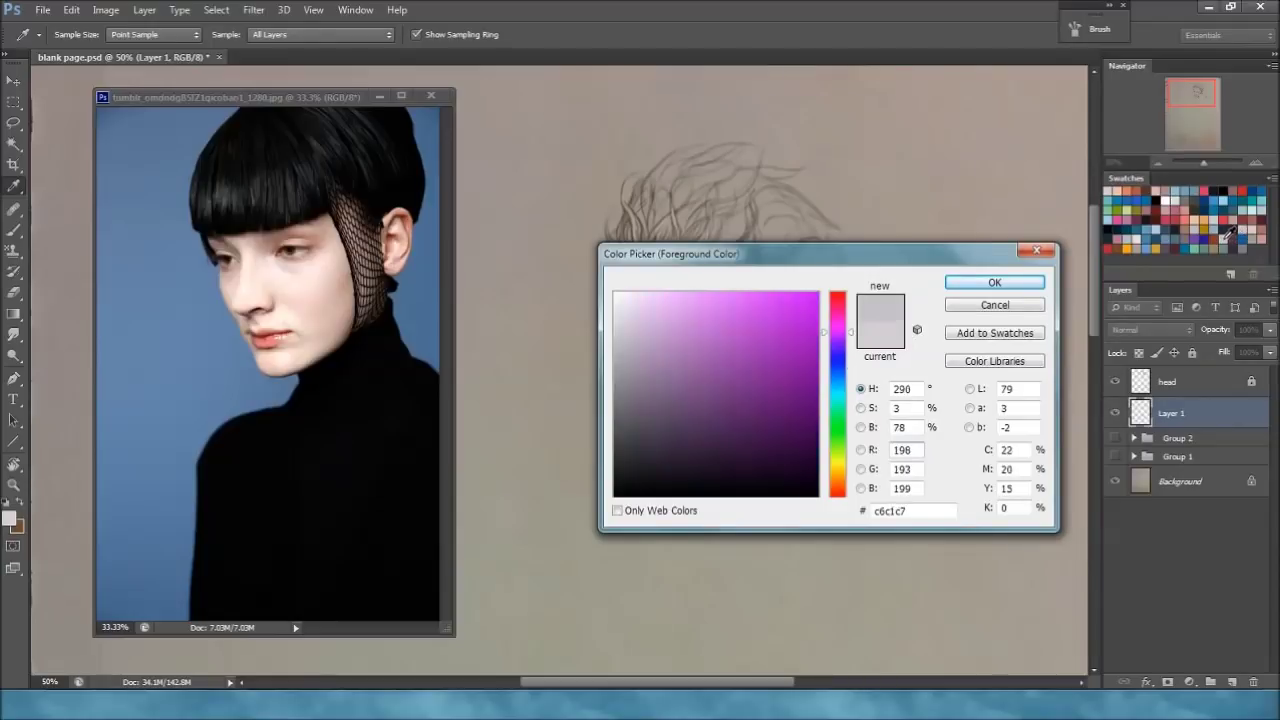
{"action": "left_click", "coordinate": [1116, 185]}
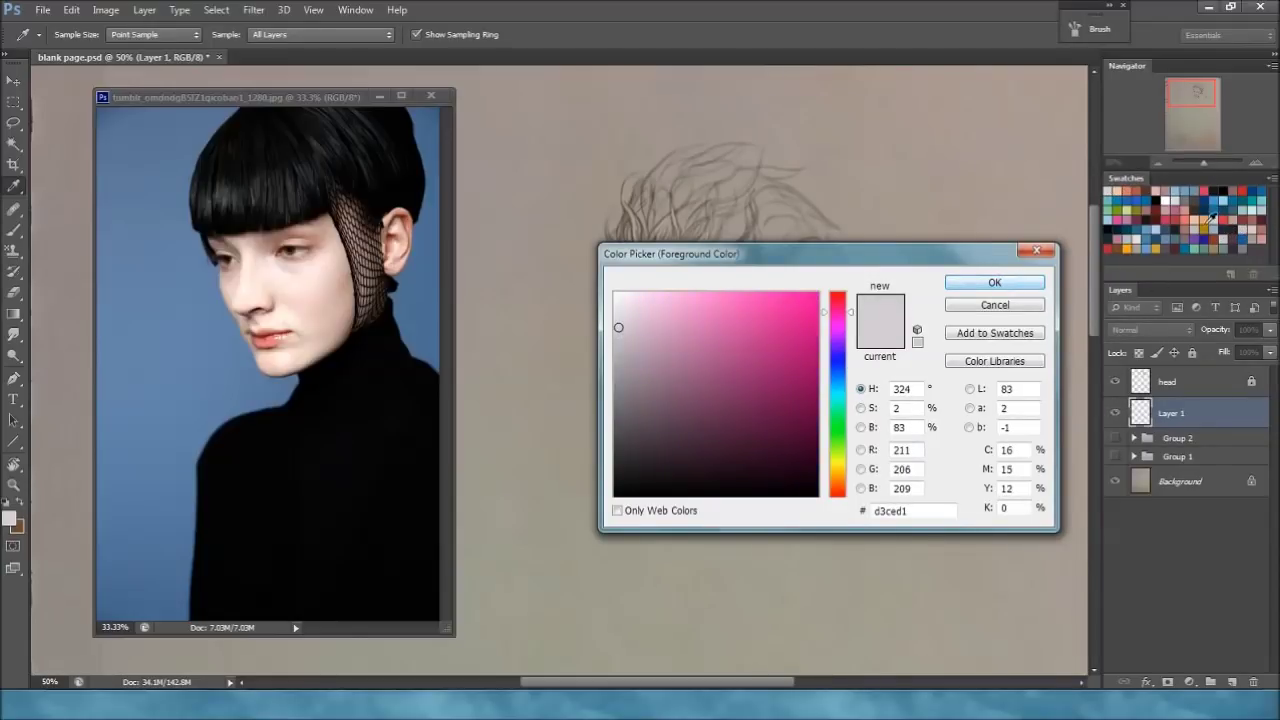
{"action": "left_click", "coordinate": [1216, 217]}
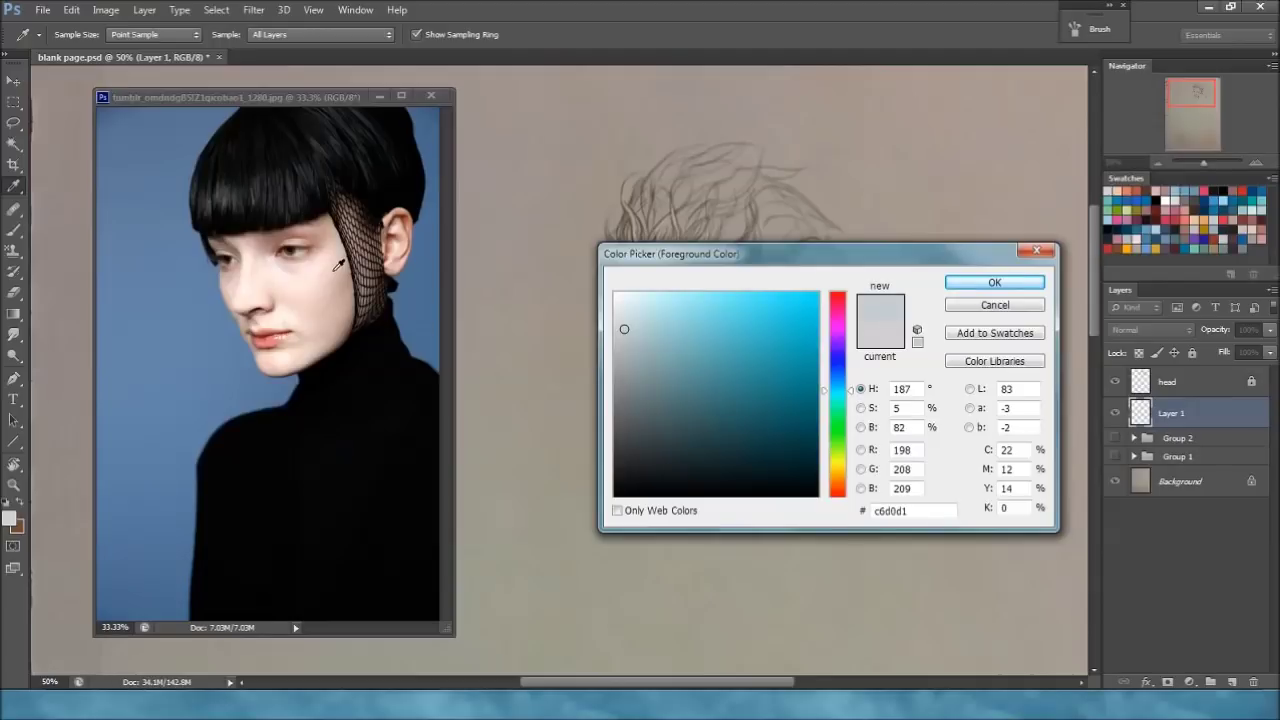
{"action": "left_click", "coordinate": [1112, 188]}
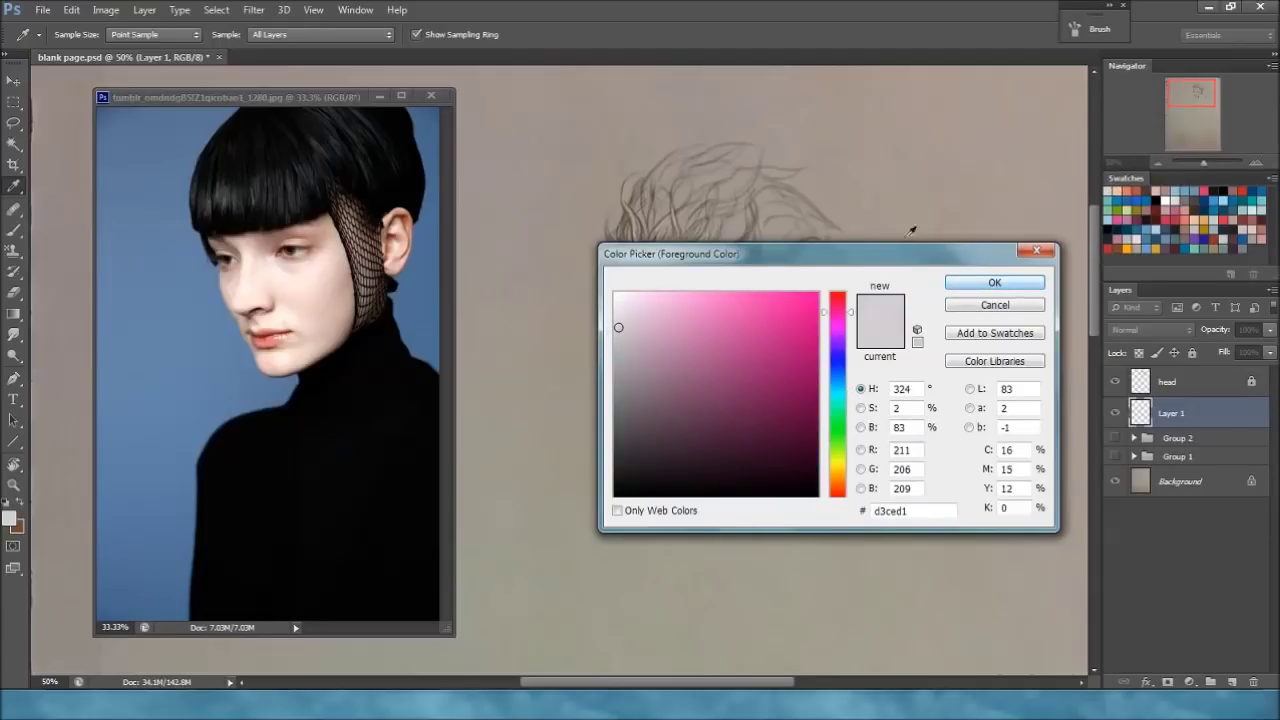
{"action": "left_click", "coordinate": [994, 283]}
Step: Paint a light grey base over the face, neck and shoulders on Layer 1 with a 145 px brush
{"action": "key", "text": "b"}
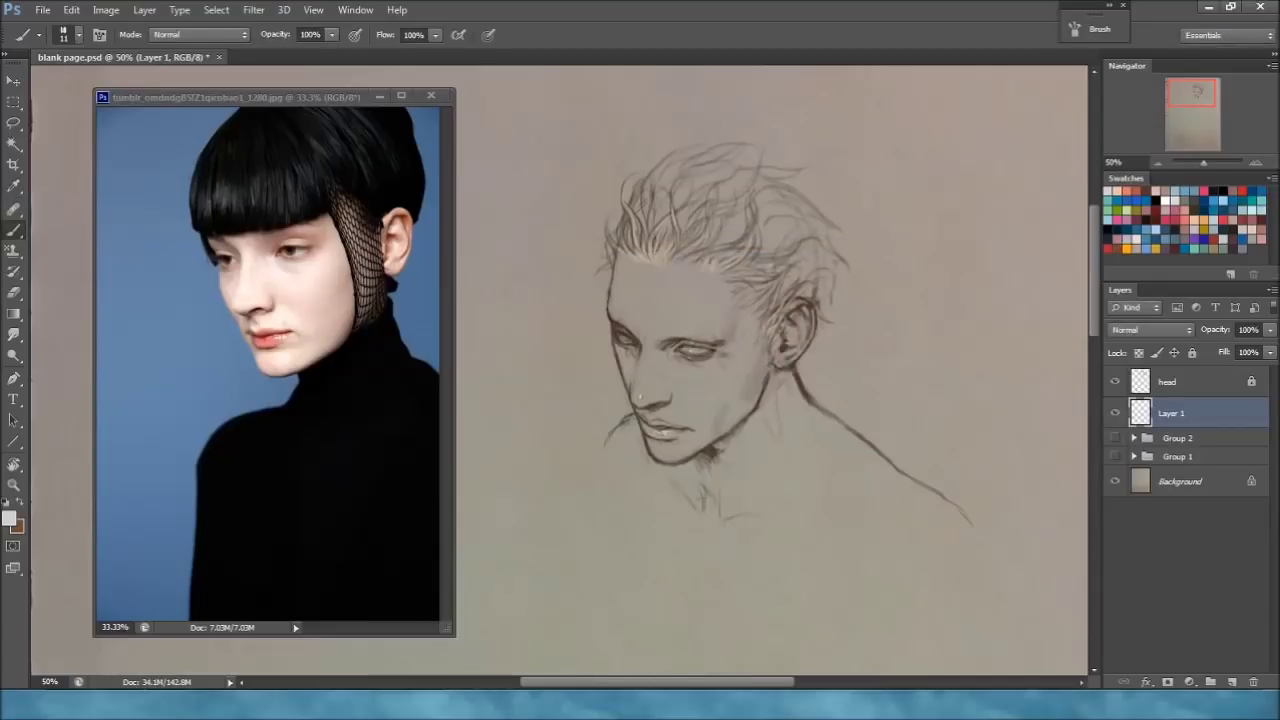
{"action": "right_click", "coordinate": [729, 373]}
{"action": "left_click", "coordinate": [790, 413]}
{"action": "mouse_move", "coordinate": [630, 428]}
{"action": "left_mouse_down"}
{"action": "mouse_move", "coordinate": [624, 438]}
{"action": "mouse_move", "coordinate": [878, 462]}
{"action": "mouse_move", "coordinate": [622, 291]}
{"action": "mouse_move", "coordinate": [735, 440]}
{"action": "left_mouse_up"}
{"action": "right_click", "coordinate": [766, 409]}
{"action": "left_click", "coordinate": [874, 450]}
{"action": "mouse_move", "coordinate": [700, 300]}
{"action": "left_mouse_down"}
{"action": "mouse_move", "coordinate": [811, 491]}
{"action": "mouse_move", "coordinate": [720, 550]}
{"action": "left_mouse_up"}
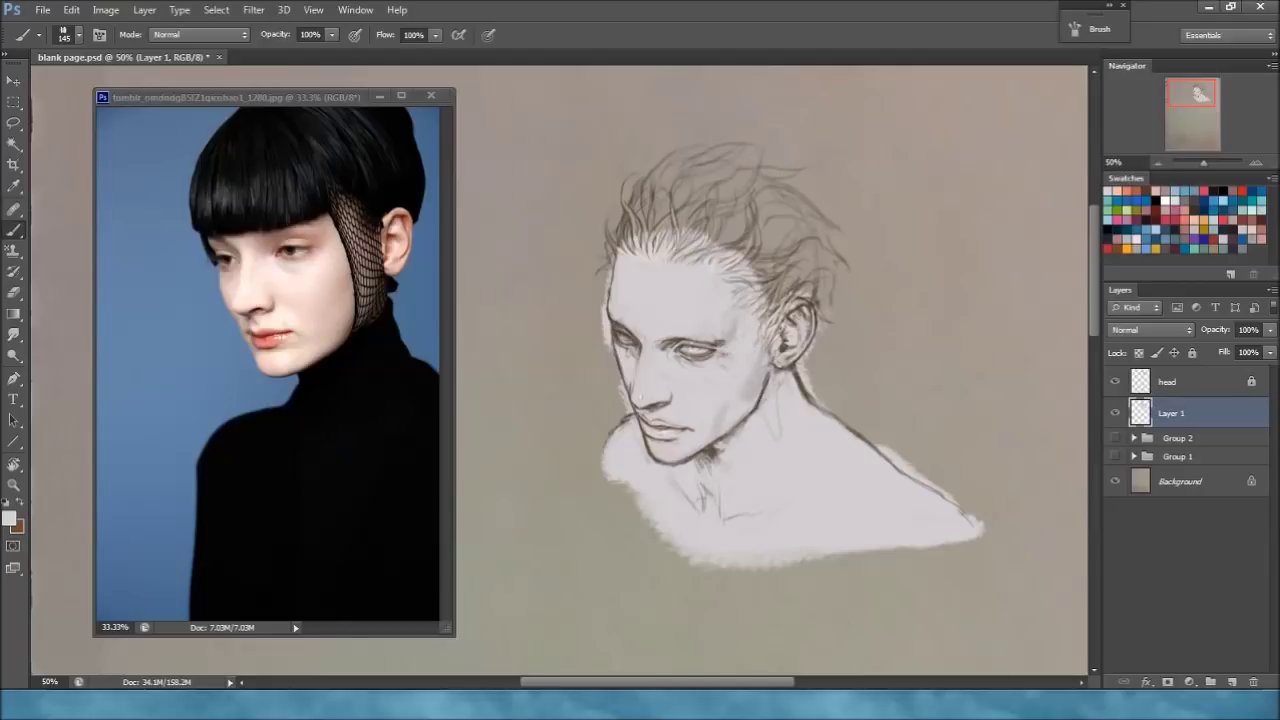
Step: Reduce the brush size to 59 px and fill out the edges of the base around the neck and shoulders
{"action": "right_click", "coordinate": [722, 366]}
{"action": "left_click_drag", "start_coordinate": [788, 410], "coordinate": [796, 410]}
{"action": "key", "text": "Return"}
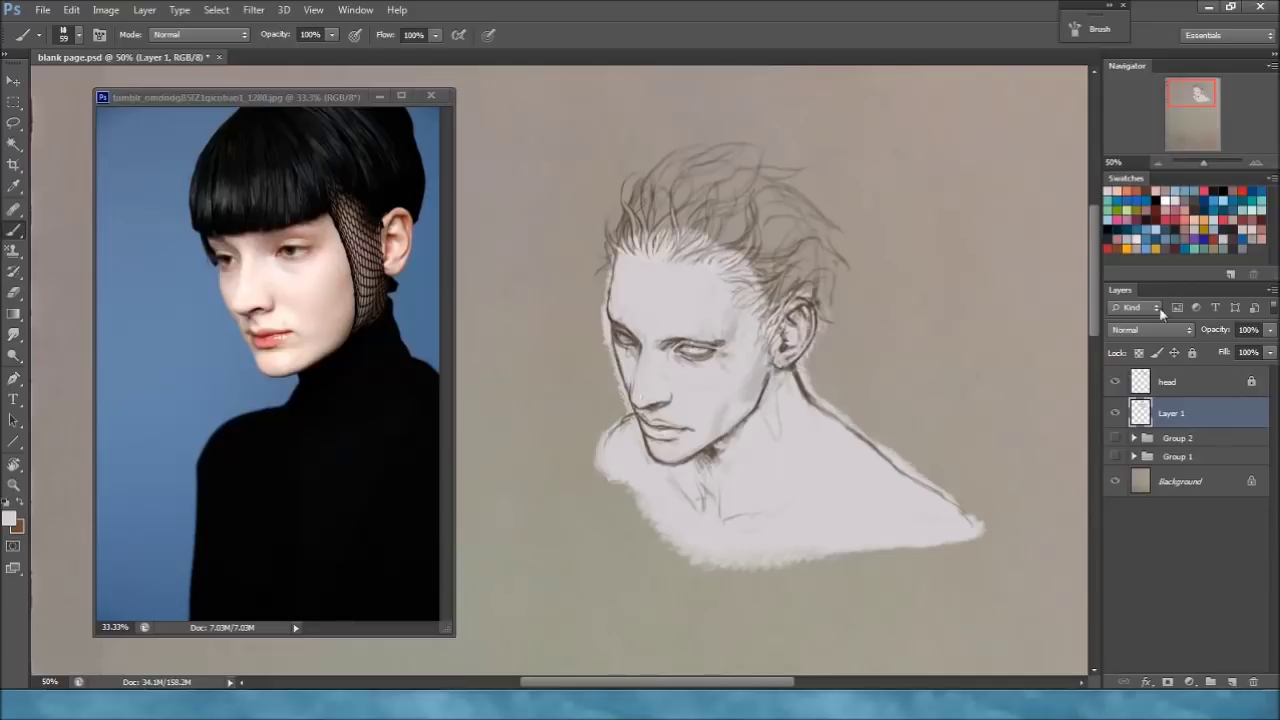
Step: Try Layer 1 in Multiply mode above and below the head layer, and restore it to Normal beneath the head
{"action": "left_click", "coordinate": [1203, 379]}
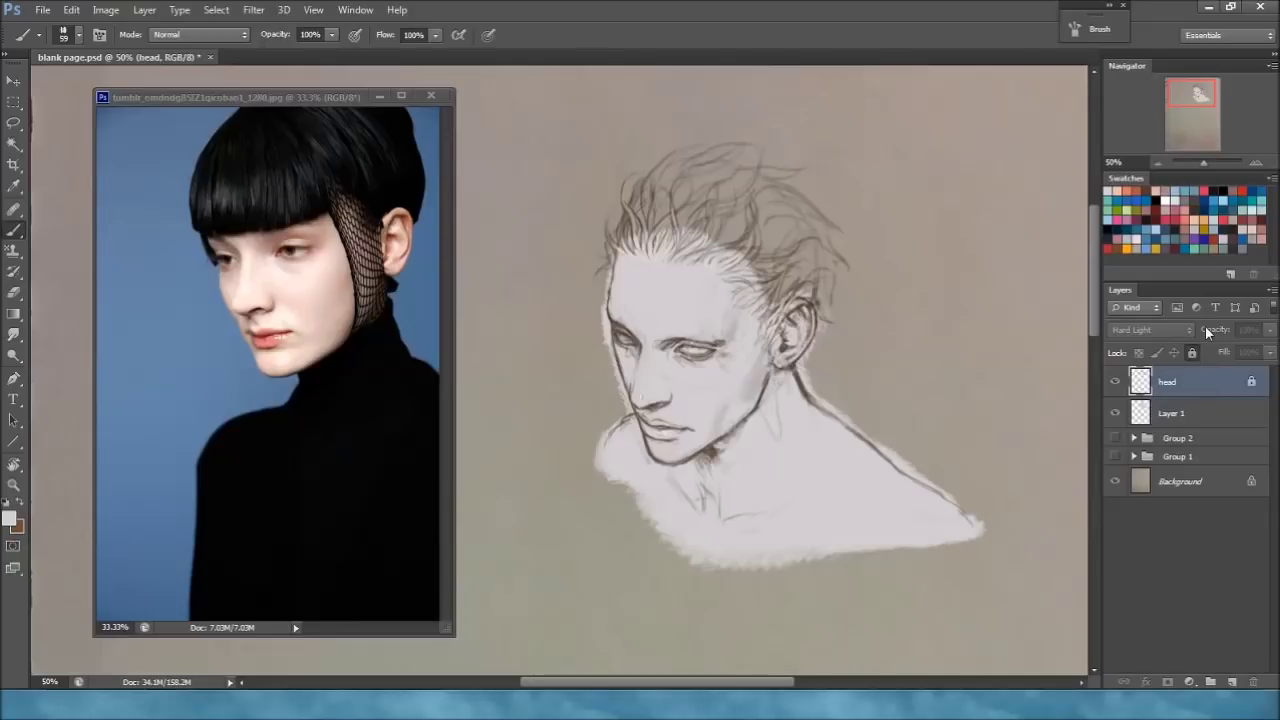
{"action": "left_click", "coordinate": [1178, 411]}
{"action": "left_click_drag", "start_coordinate": [1203, 409], "coordinate": [1195, 375]}
{"action": "left_click", "coordinate": [1150, 330]}
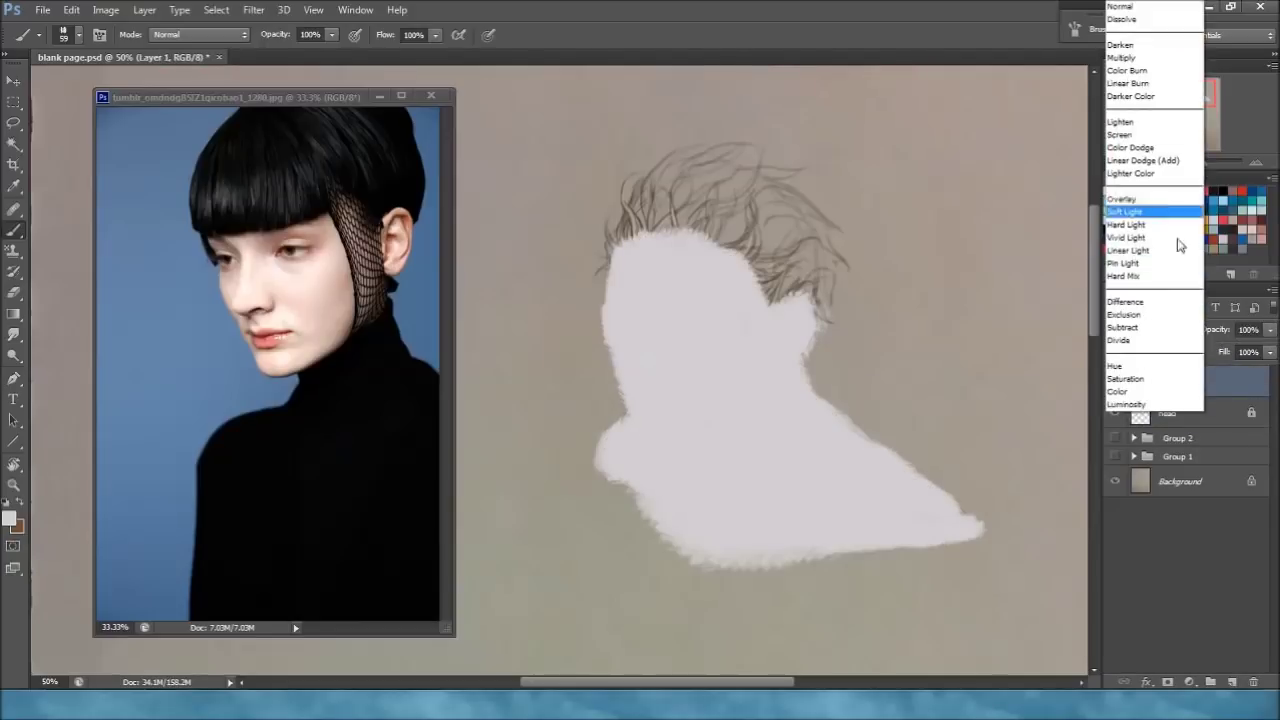
{"action": "left_click", "coordinate": [1127, 57]}
{"action": "left_click_drag", "start_coordinate": [1171, 386], "coordinate": [1172, 420]}
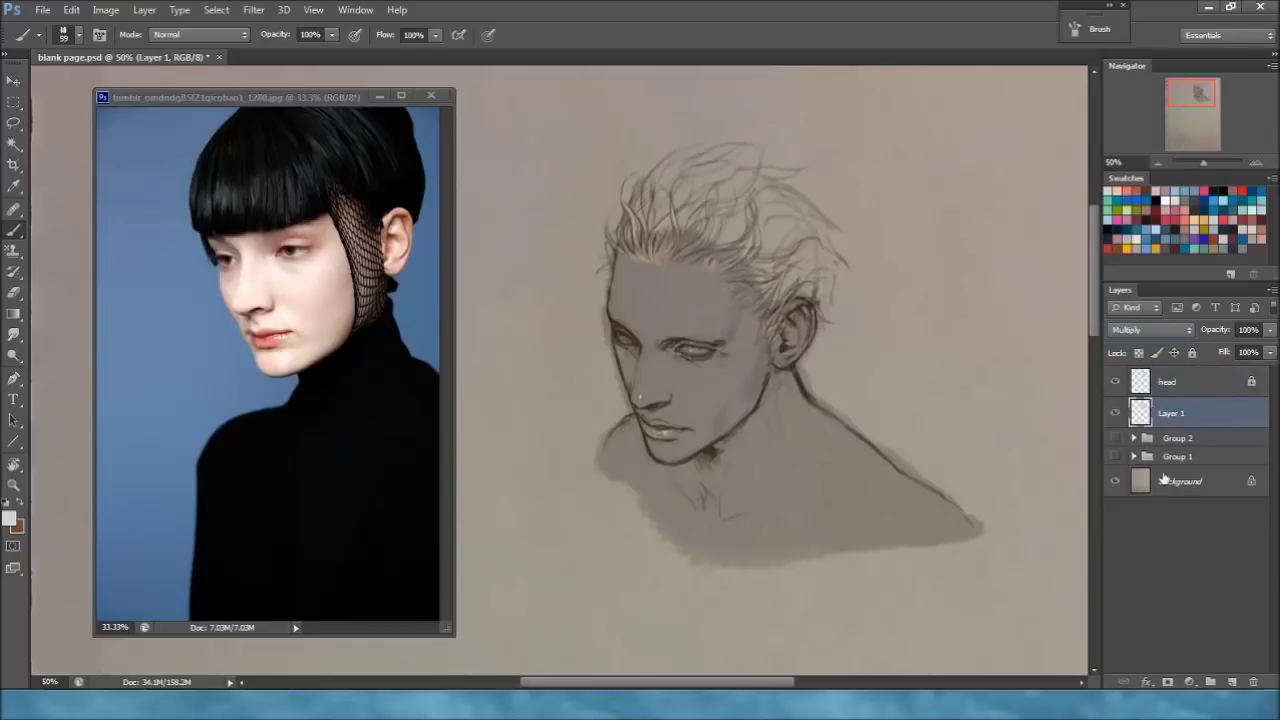
{"action": "left_click", "coordinate": [1152, 330]}
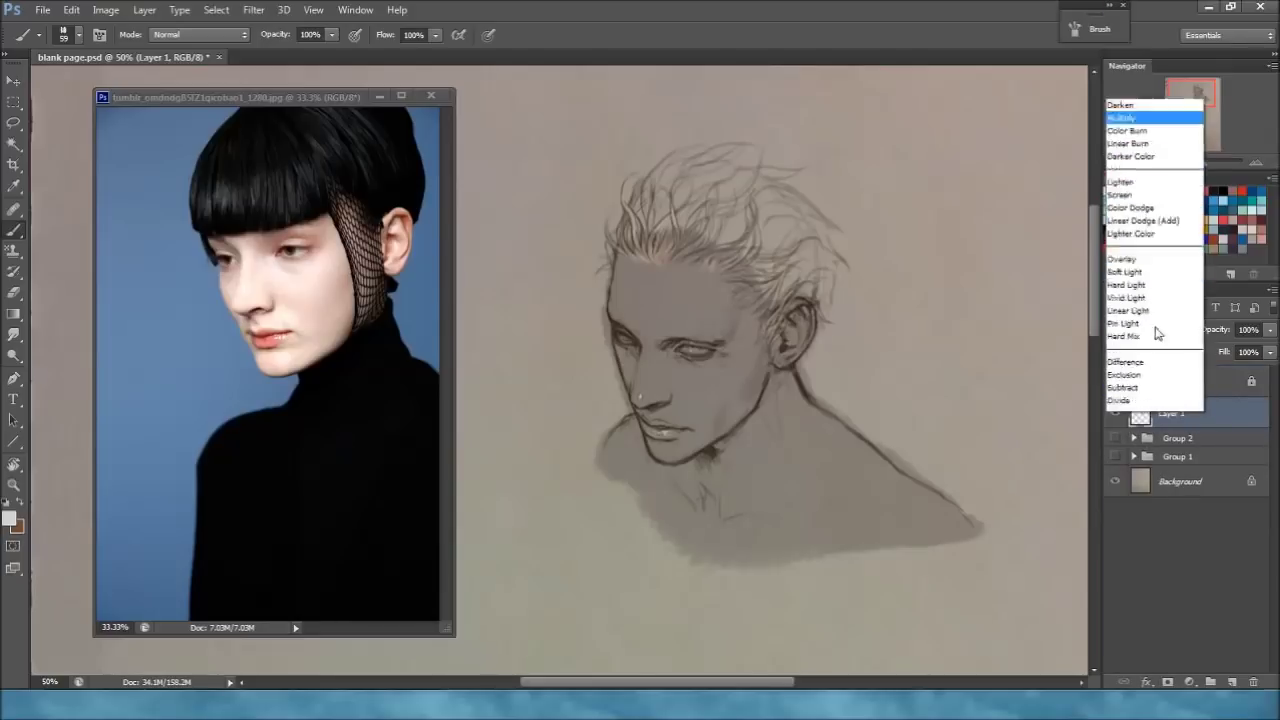
{"action": "left_click", "coordinate": [1150, 8]}
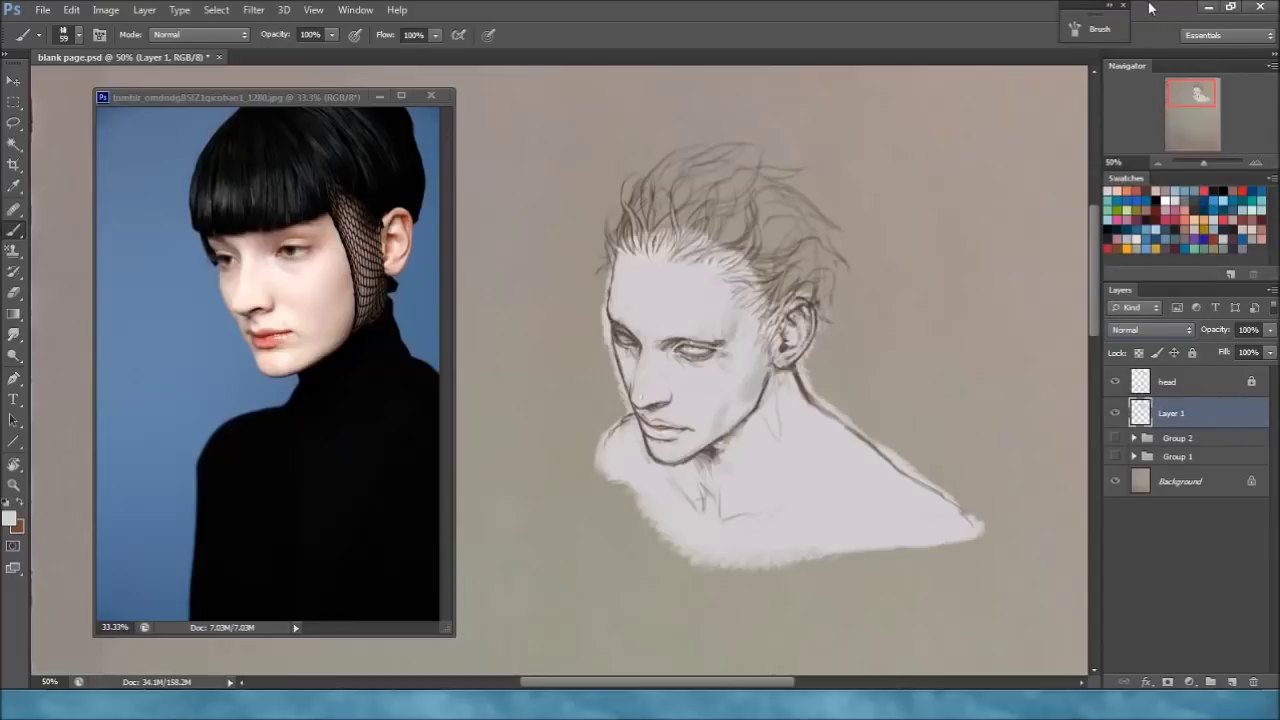
Step: Unlock the head layer, try its blending modes, keep Hard Light, and reselect Layer 1
{"action": "left_click", "coordinate": [1213, 380]}
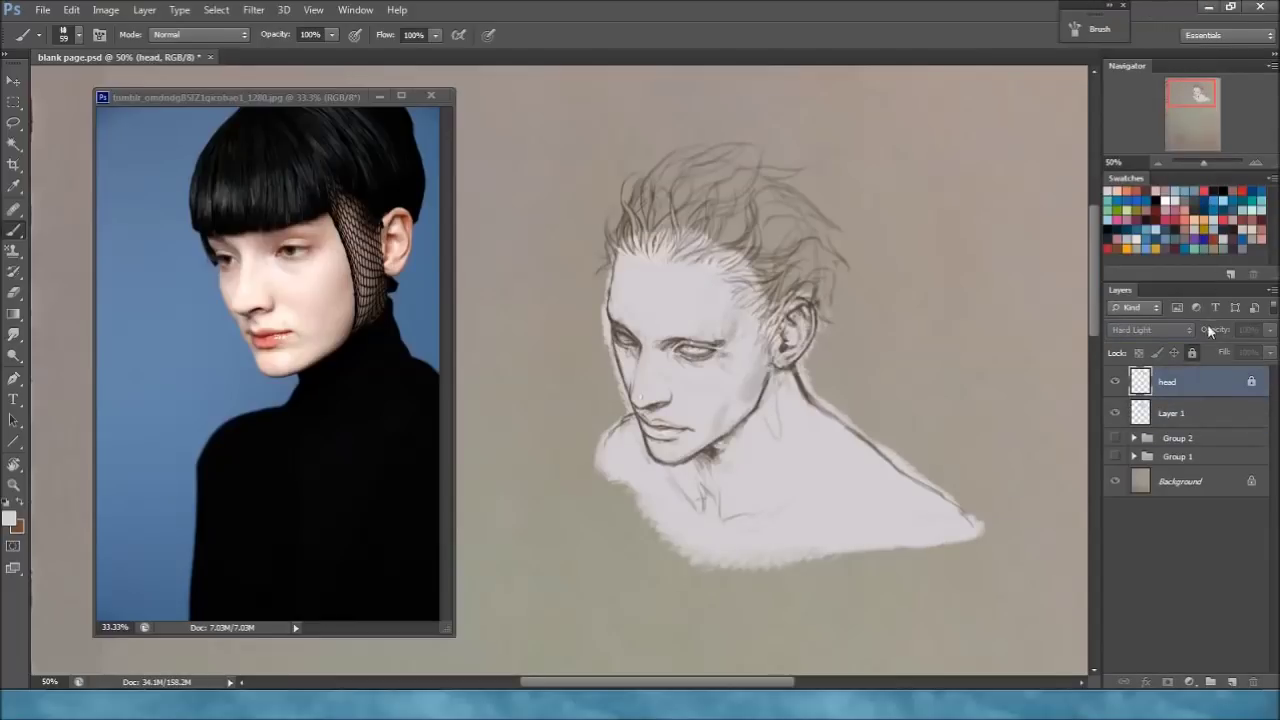
{"action": "left_click", "coordinate": [1205, 413]}
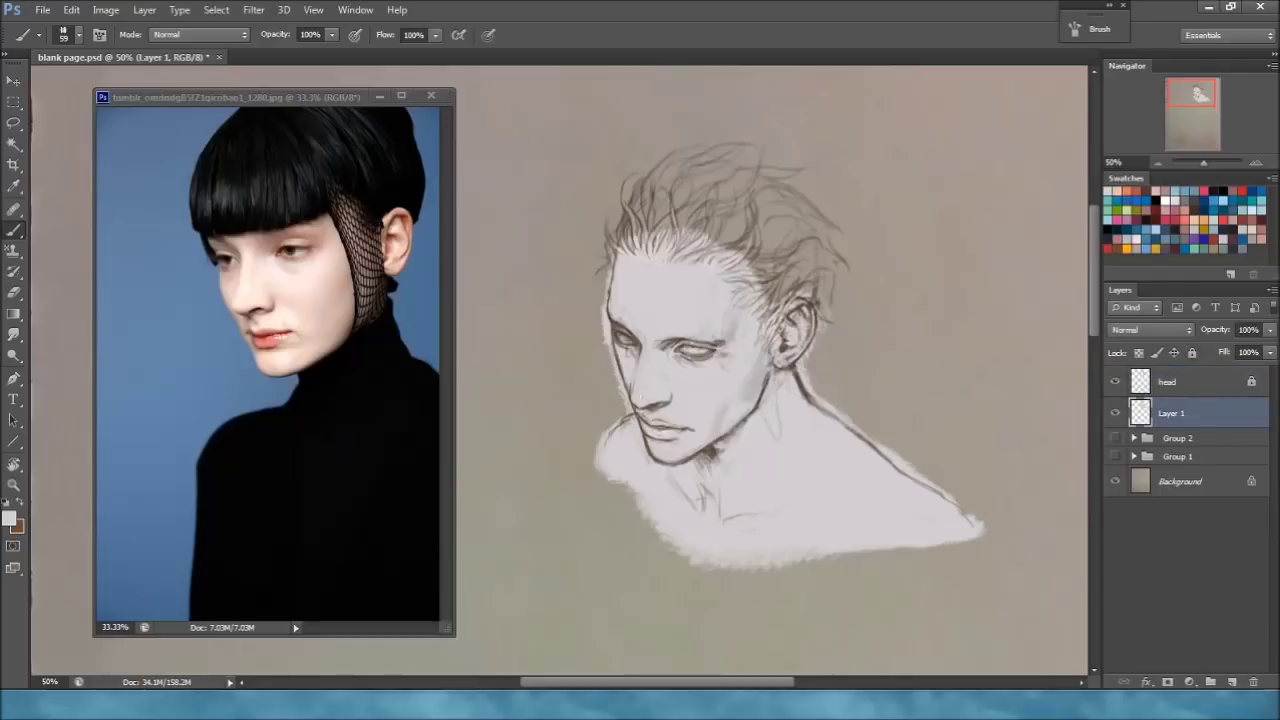
{"action": "left_click", "coordinate": [1190, 381]}
{"action": "left_click", "coordinate": [1150, 329]}
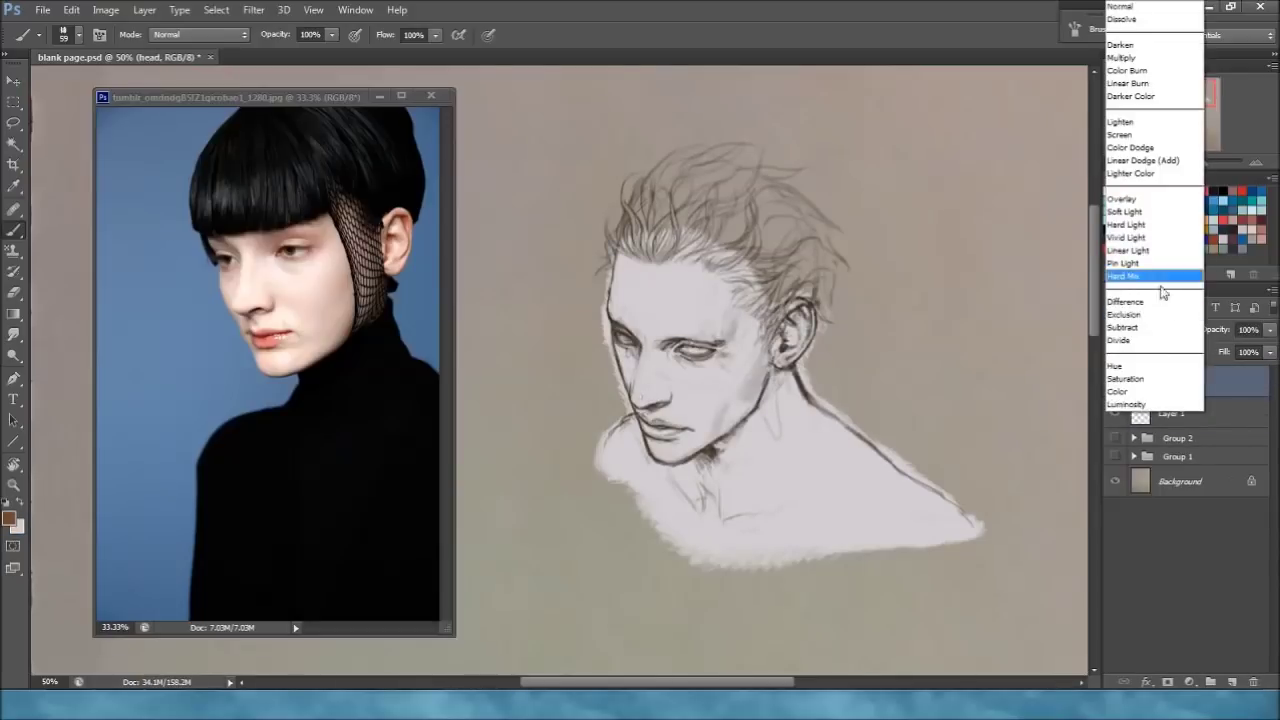
{"action": "left_click", "coordinate": [1155, 226]}
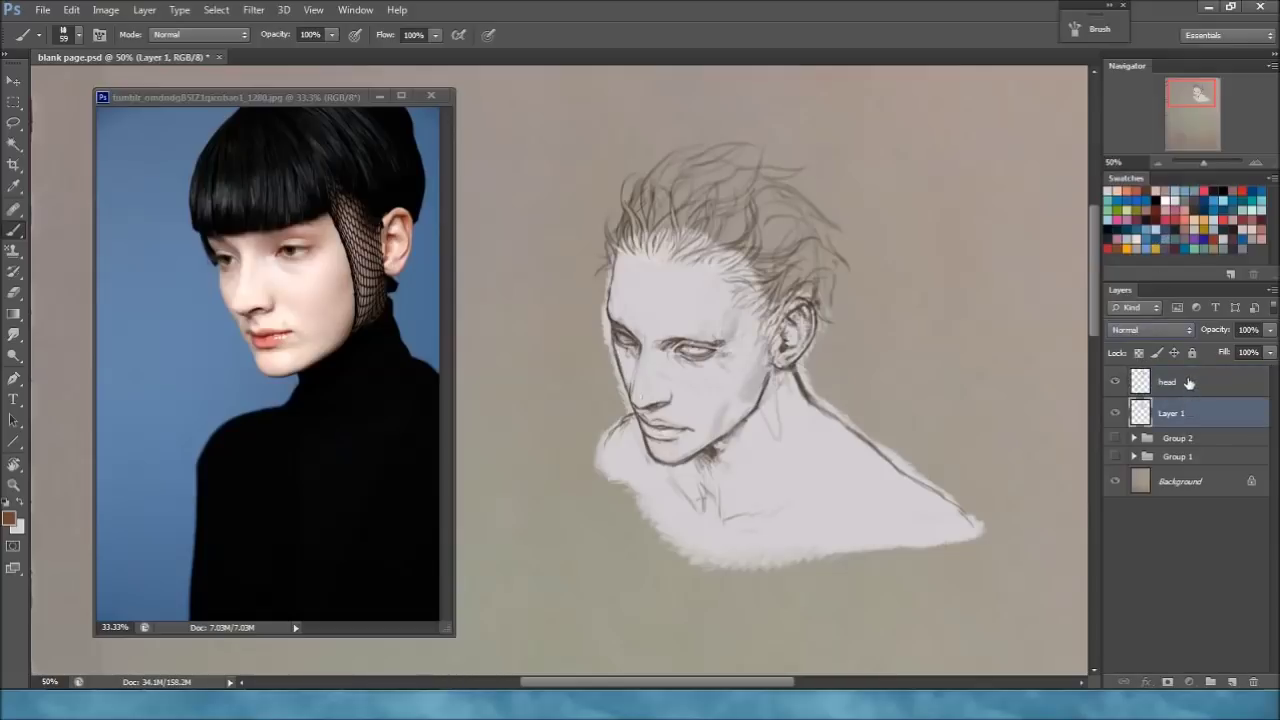
{"action": "left_click", "coordinate": [1188, 414]}
Step: Place the colour swatches between the reference photo and the sketch, and set the foreground colour to light peach f0c0a8
{"action": "left_click_drag", "start_coordinate": [1150, 183], "coordinate": [509, 529]}
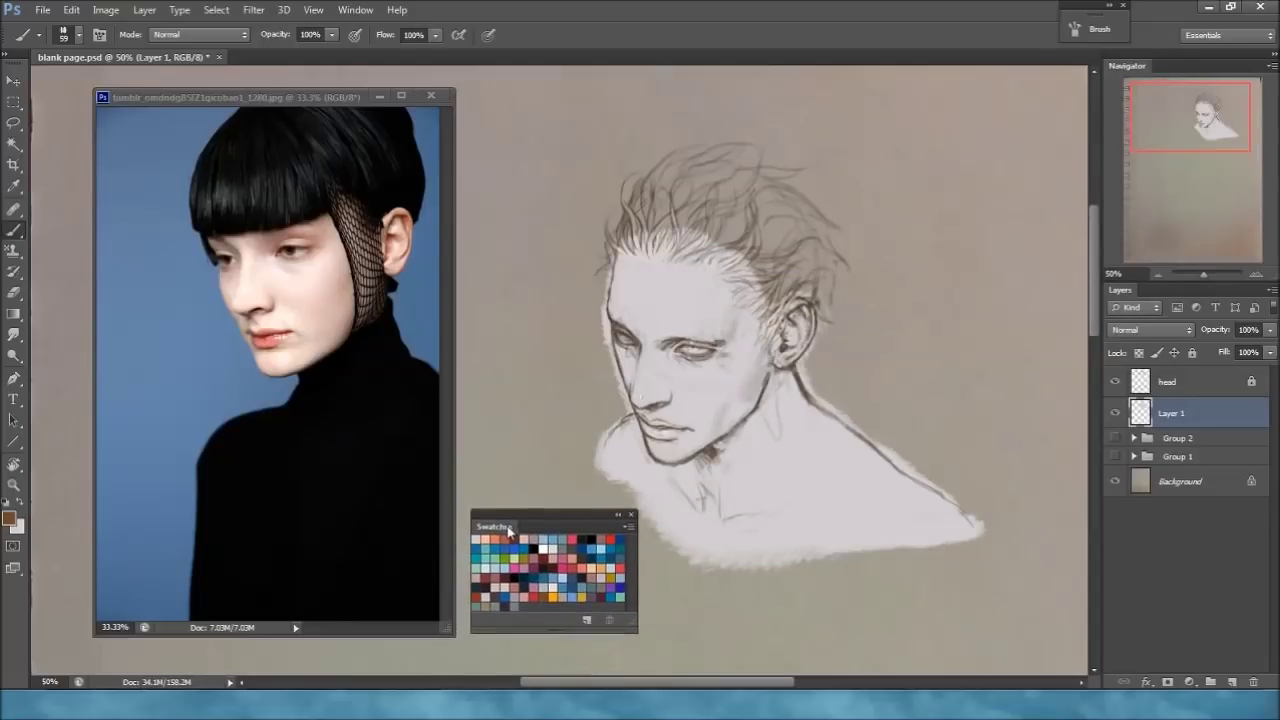
{"action": "left_click", "coordinate": [10, 519]}
{"action": "left_click_drag", "start_coordinate": [778, 260], "coordinate": [775, 148]}
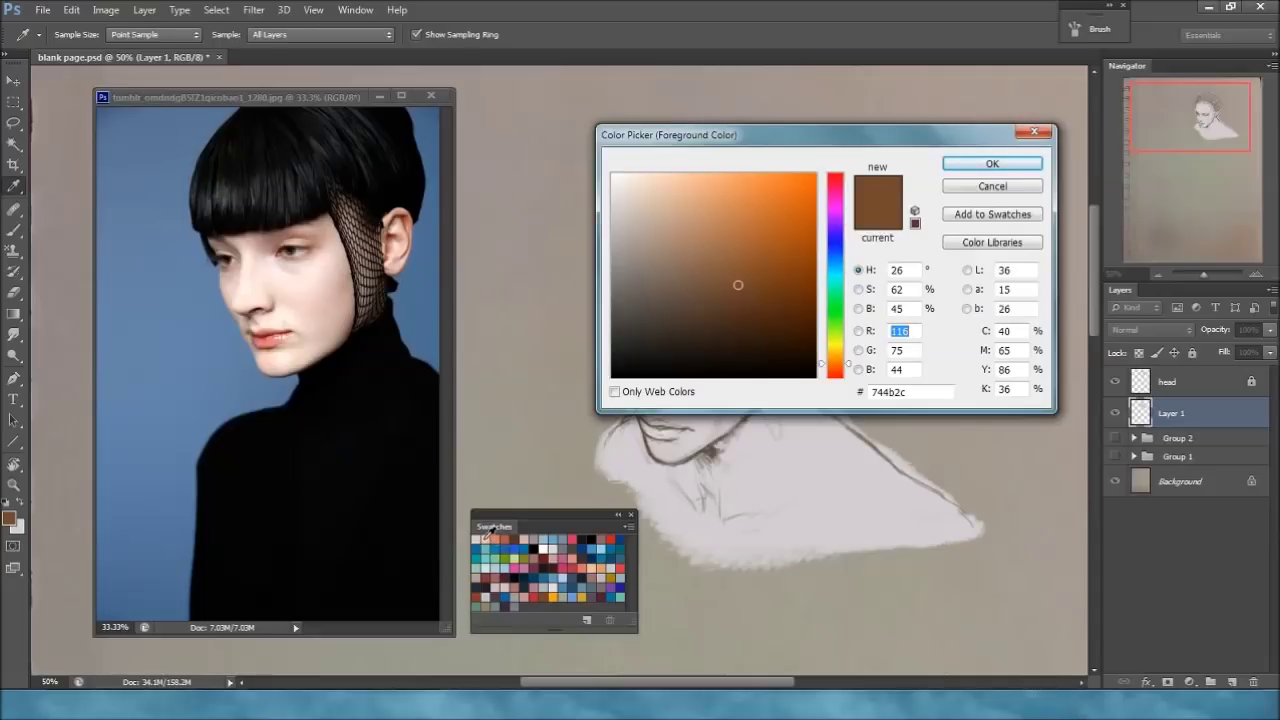
{"action": "left_click", "coordinate": [671, 186]}
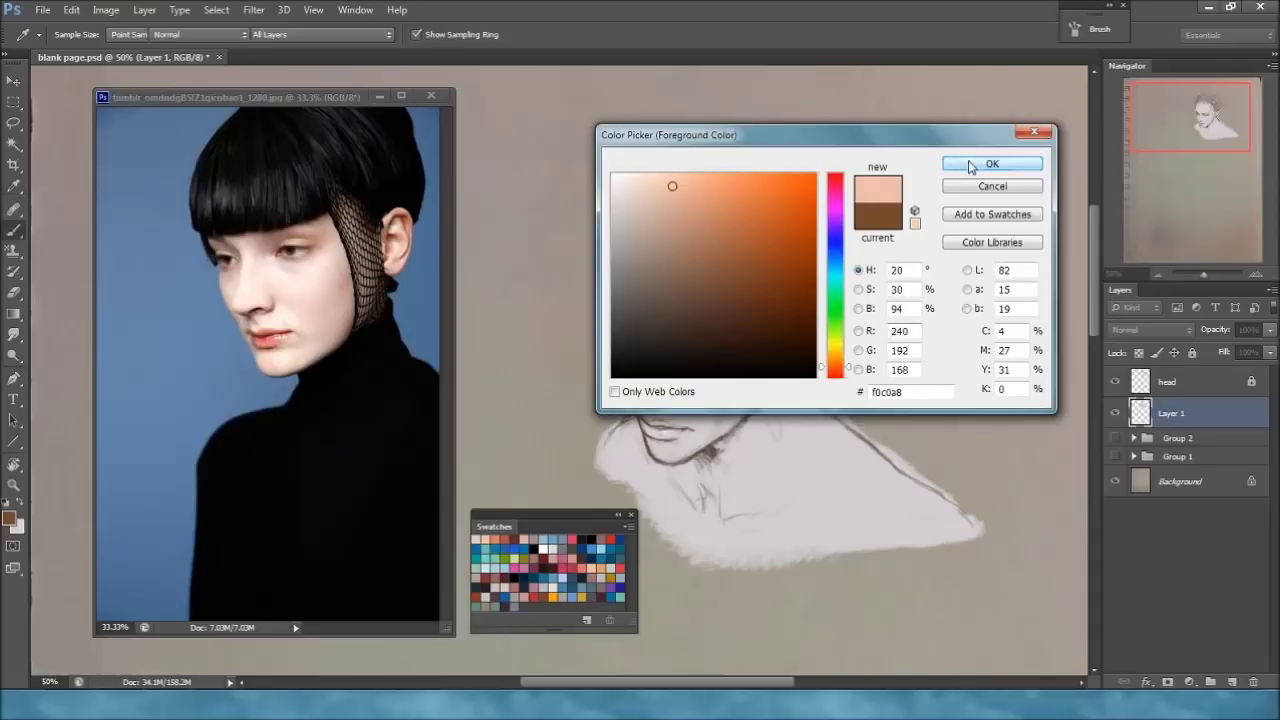
{"action": "left_click", "coordinate": [970, 163]}
Step: Paint soft peach tones on the nose, cheek and under the eye with brush sizes of 24 and 71 px
{"action": "key", "text": "b"}
{"action": "right_click", "coordinate": [722, 403]}
{"action": "left_click_drag", "start_coordinate": [764, 436], "coordinate": [759, 440]}
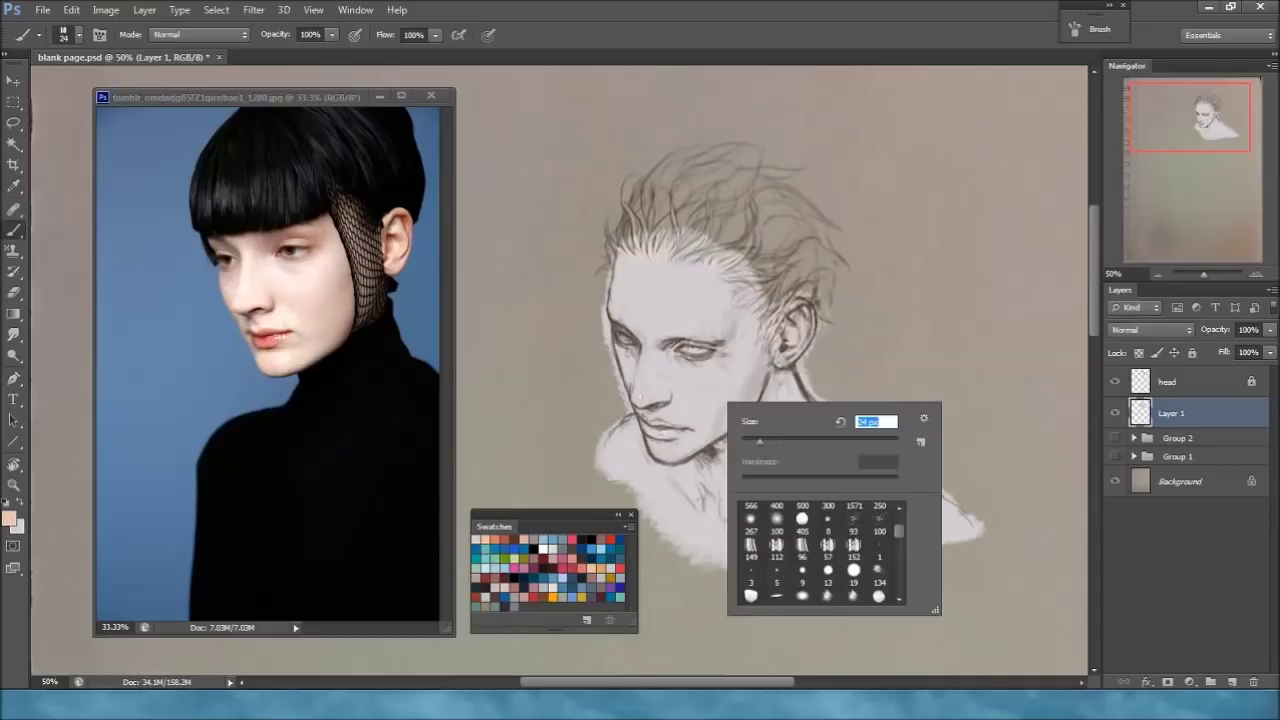
{"action": "left_click", "coordinate": [678, 400]}
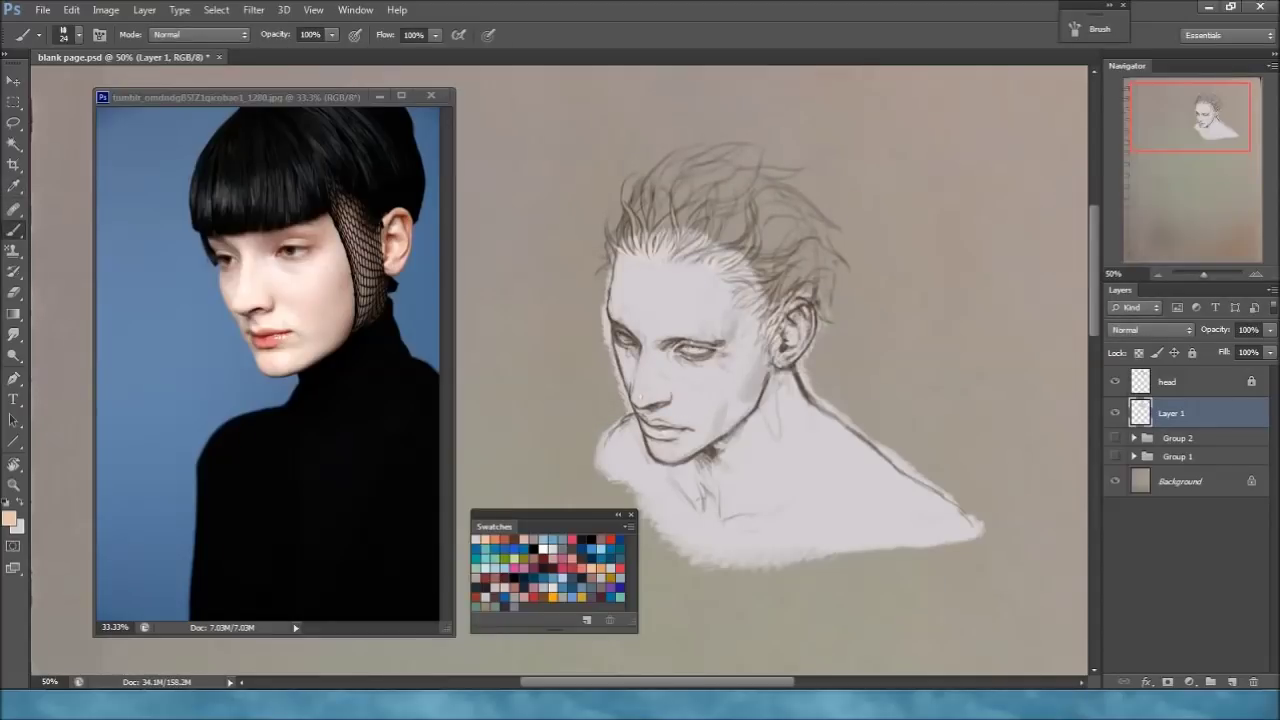
{"action": "right_click", "coordinate": [658, 412]}
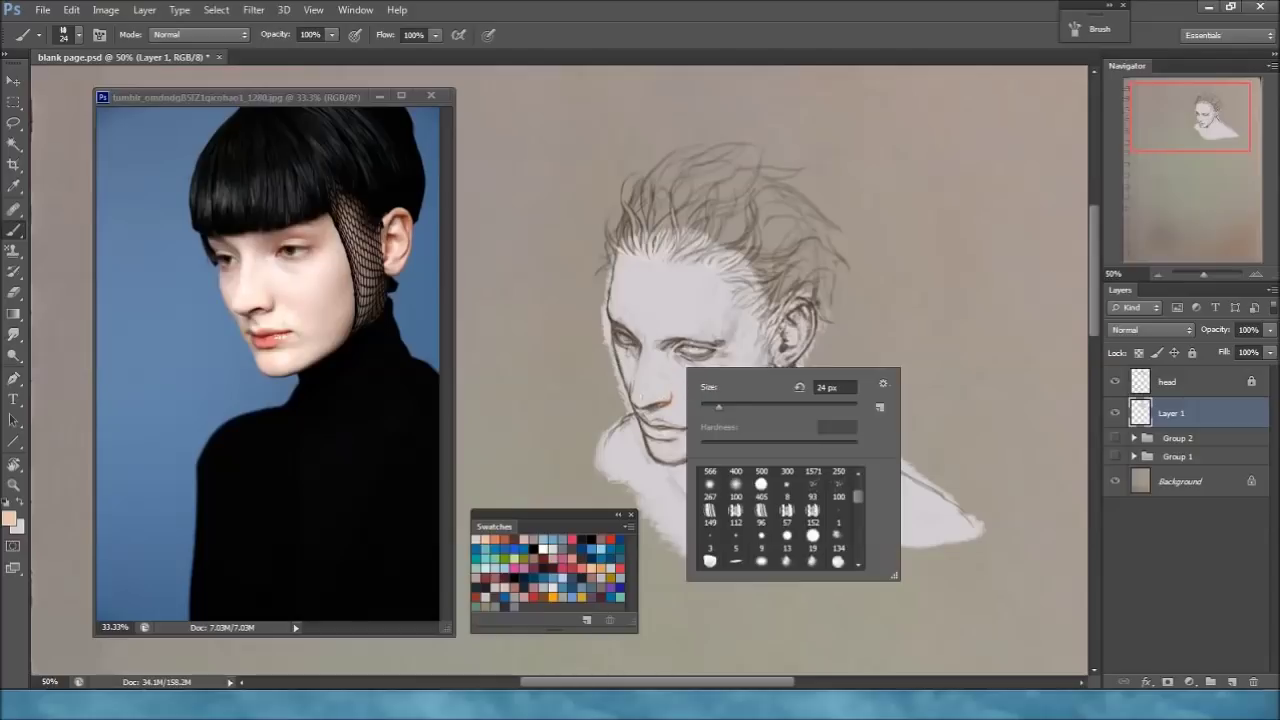
{"action": "left_click", "coordinate": [755, 406]}
{"action": "left_click", "coordinate": [663, 379]}
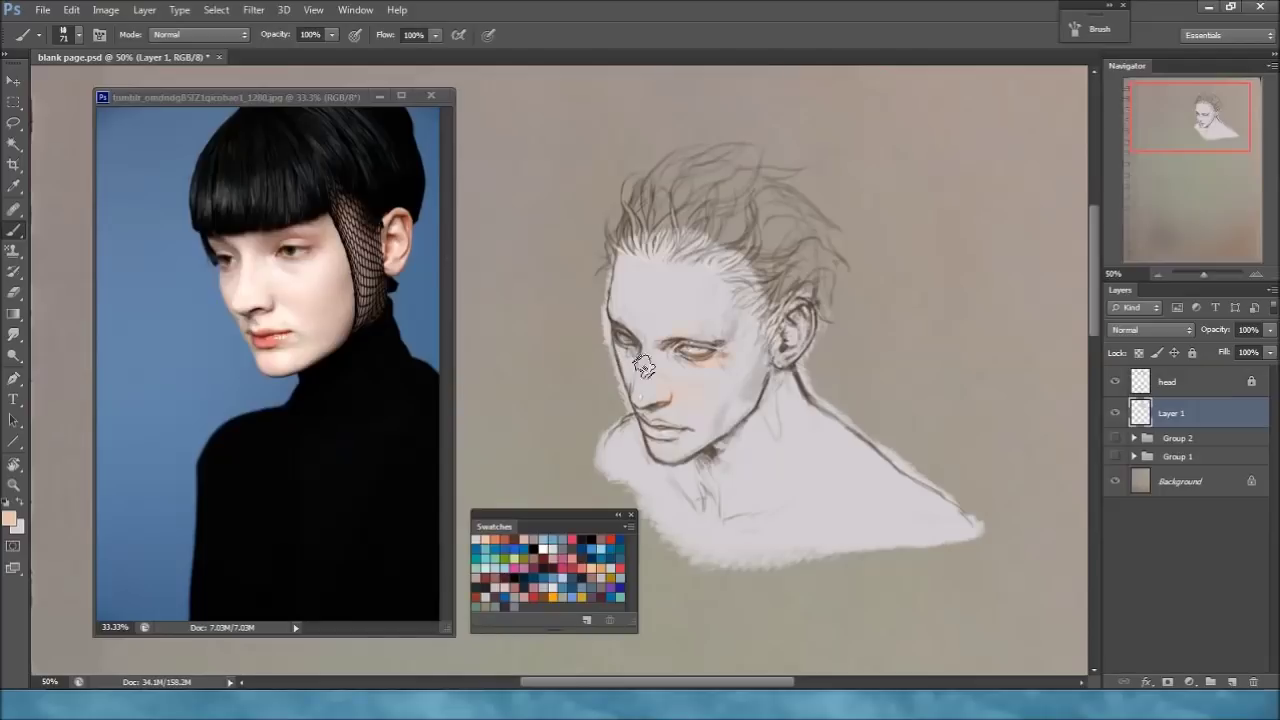
Step: Reduce the brush to 25 px and paint a stronger orange swatch colour around the near eye and on the lips
{"action": "key", "text": "bracketleft"}
{"action": "key", "text": "bracketleft"}
{"action": "key", "text": "bracketleft"}
{"action": "key", "text": "bracketleft"}
{"action": "key", "text": "bracketleft"}
{"action": "key", "text": "bracketleft"}
{"action": "key", "text": "bracketleft"}
{"action": "key", "text": "bracketleft"}
{"action": "left_click", "coordinate": [499, 539]}
{"action": "left_click_drag", "start_coordinate": [682, 344], "coordinate": [704, 349]}
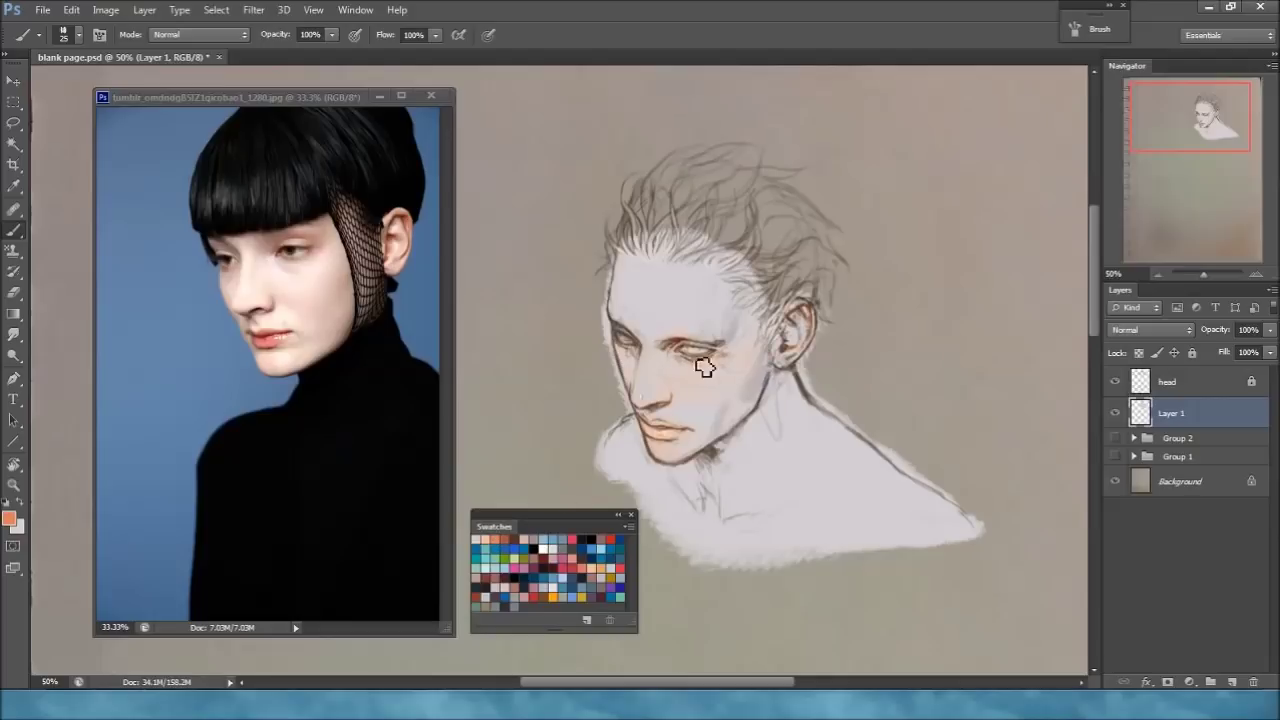
{"action": "left_click_drag", "start_coordinate": [656, 433], "coordinate": [676, 448]}
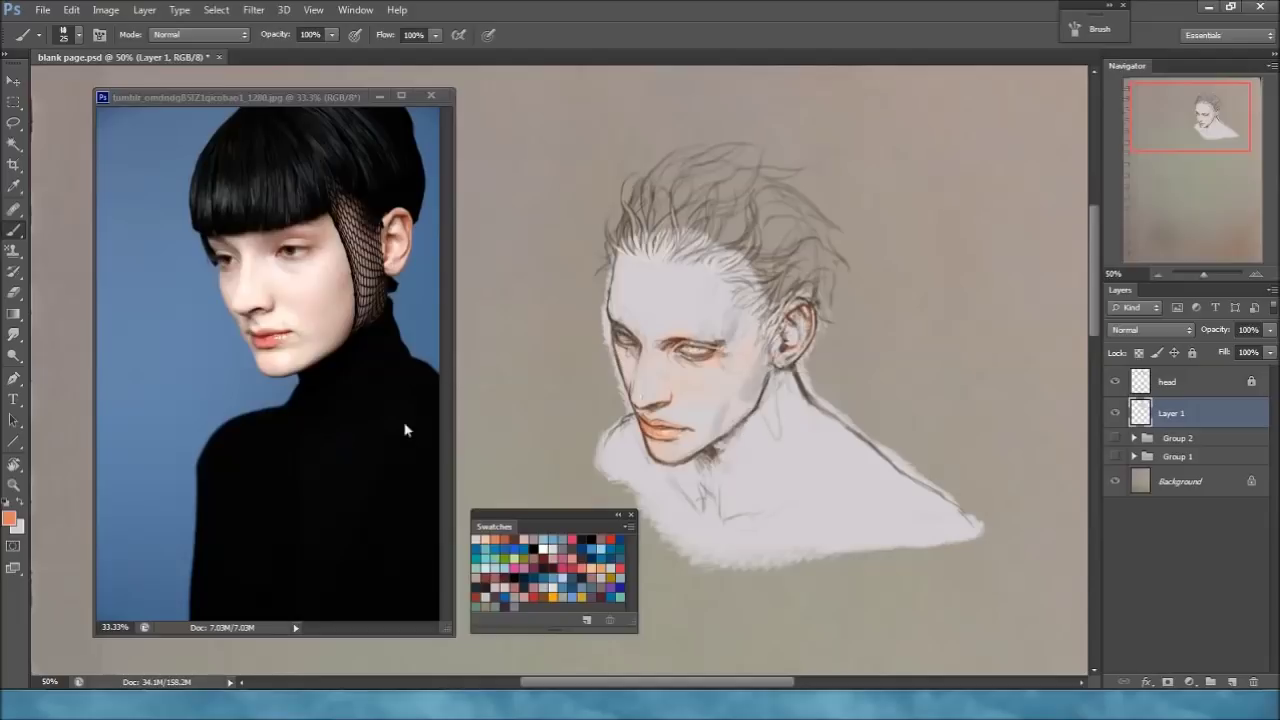
Step: Tint the lips with redder swatch colours using the 25 px brush
{"action": "left_click", "coordinate": [560, 560]}
{"action": "left_click_drag", "start_coordinate": [648, 426], "coordinate": [658, 438]}
{"action": "left_click", "coordinate": [590, 567]}
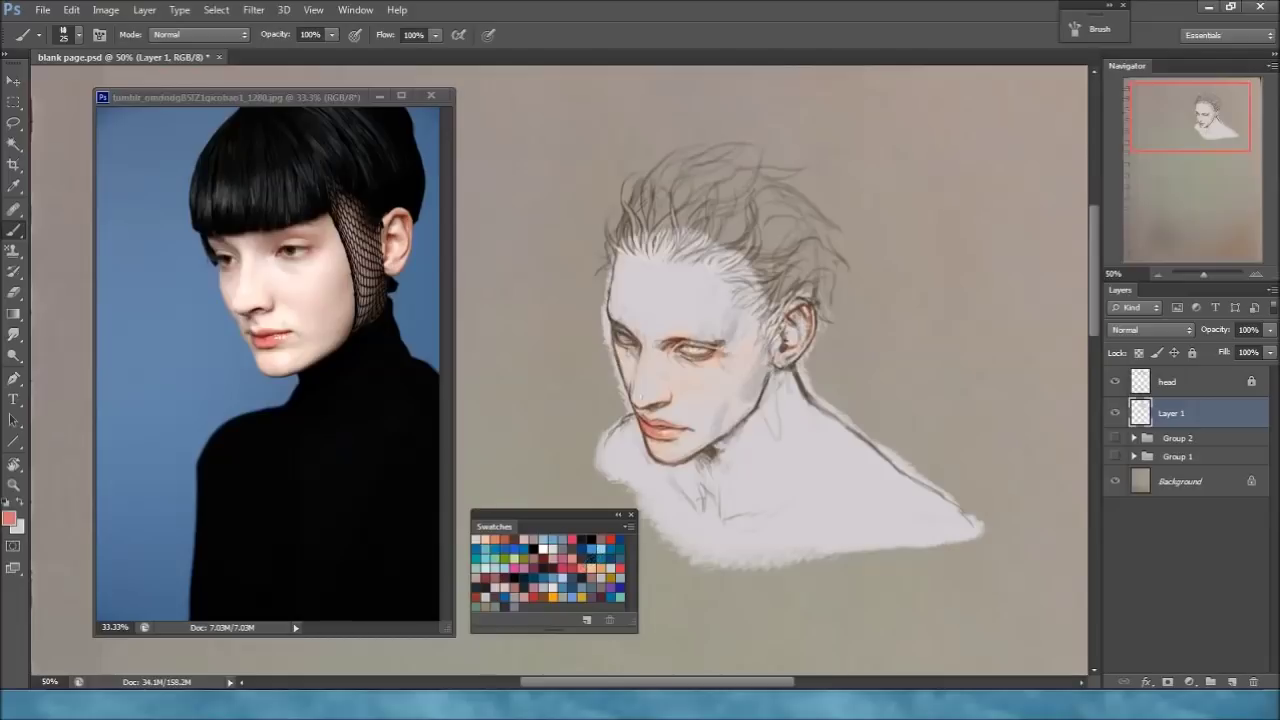
Step: Try orange, pink and other swatch colours as a test patch on the shoulder
{"action": "left_click", "coordinate": [604, 566]}
{"action": "mouse_move", "coordinate": [820, 482]}
{"action": "left_mouse_down"}
{"action": "mouse_move", "coordinate": [800, 486]}
{"action": "mouse_move", "coordinate": [820, 503]}
{"action": "mouse_move", "coordinate": [812, 488]}
{"action": "left_mouse_up"}
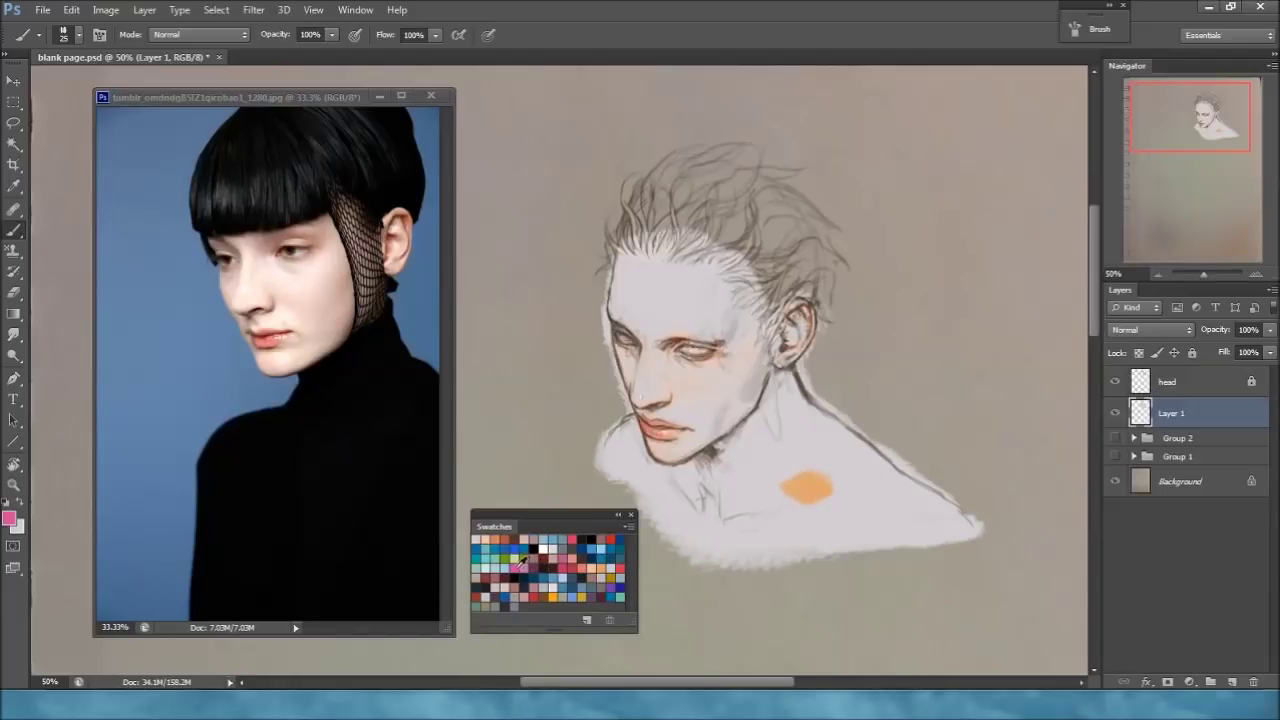
{"action": "mouse_move", "coordinate": [798, 495]}
{"action": "left_mouse_down"}
{"action": "mouse_move", "coordinate": [834, 494]}
{"action": "mouse_move", "coordinate": [825, 503]}
{"action": "mouse_move", "coordinate": [800, 486]}
{"action": "mouse_move", "coordinate": [814, 509]}
{"action": "mouse_move", "coordinate": [812, 486]}
{"action": "left_mouse_up"}
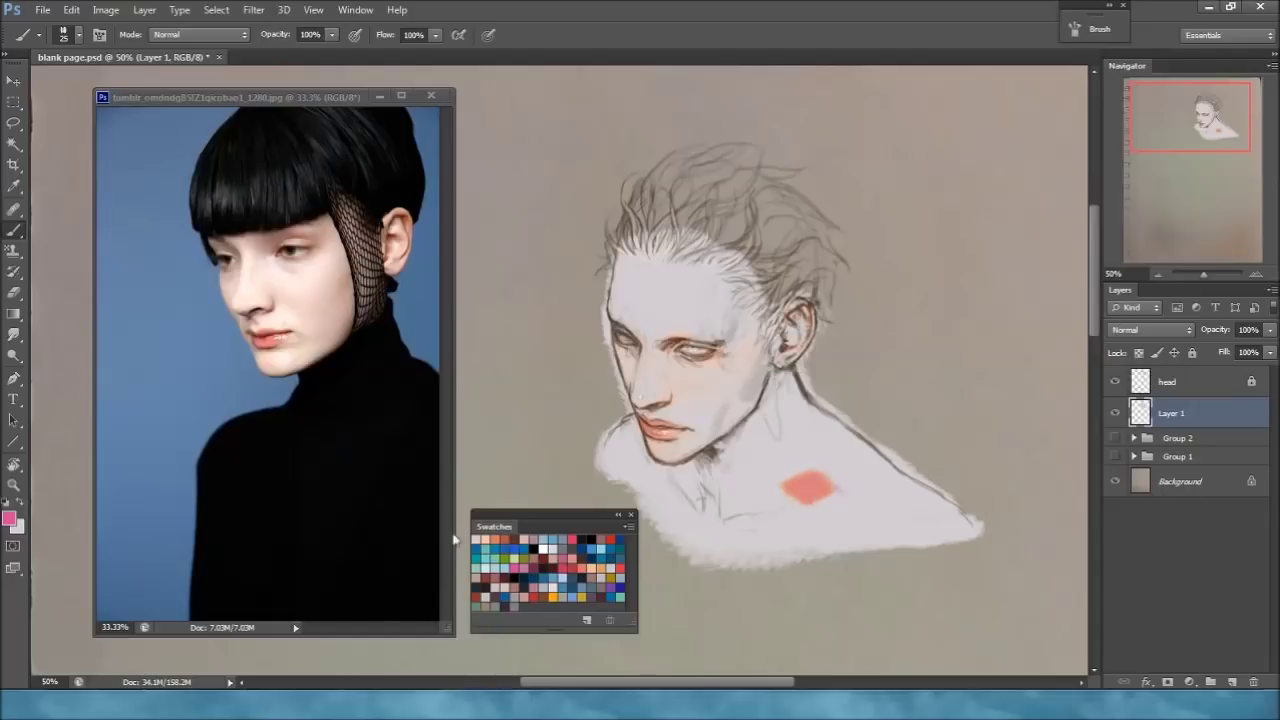
{"action": "left_click", "coordinate": [530, 559]}
{"action": "right_click", "coordinate": [842, 488]}
{"action": "left_click", "coordinate": [894, 515]}
{"action": "left_click_drag", "start_coordinate": [798, 490], "coordinate": [829, 488]}
{"action": "left_click", "coordinate": [576, 543]}
{"action": "mouse_move", "coordinate": [788, 492]}
{"action": "left_mouse_down"}
{"action": "mouse_move", "coordinate": [800, 466]}
{"action": "mouse_move", "coordinate": [808, 497]}
{"action": "mouse_move", "coordinate": [826, 498]}
{"action": "mouse_move", "coordinate": [808, 478]}
{"action": "left_mouse_up"}
Step: Clear the selection and cover the test patch on the shoulder with the light grey base colour
{"action": "left_click", "coordinate": [13, 122]}
{"action": "mouse_move", "coordinate": [777, 497]}
{"action": "left_mouse_down"}
{"action": "mouse_move", "coordinate": [859, 481]}
{"action": "mouse_move", "coordinate": [775, 495]}
{"action": "left_mouse_up"}
{"action": "key", "text": "ctrl+d"}
{"action": "key", "text": "b"}
{"action": "left_click", "coordinate": [22, 510]}
{"action": "mouse_move", "coordinate": [811, 491]}
{"action": "left_mouse_down"}
{"action": "mouse_move", "coordinate": [828, 466]}
{"action": "mouse_move", "coordinate": [847, 485]}
{"action": "mouse_move", "coordinate": [829, 509]}
{"action": "left_mouse_up"}
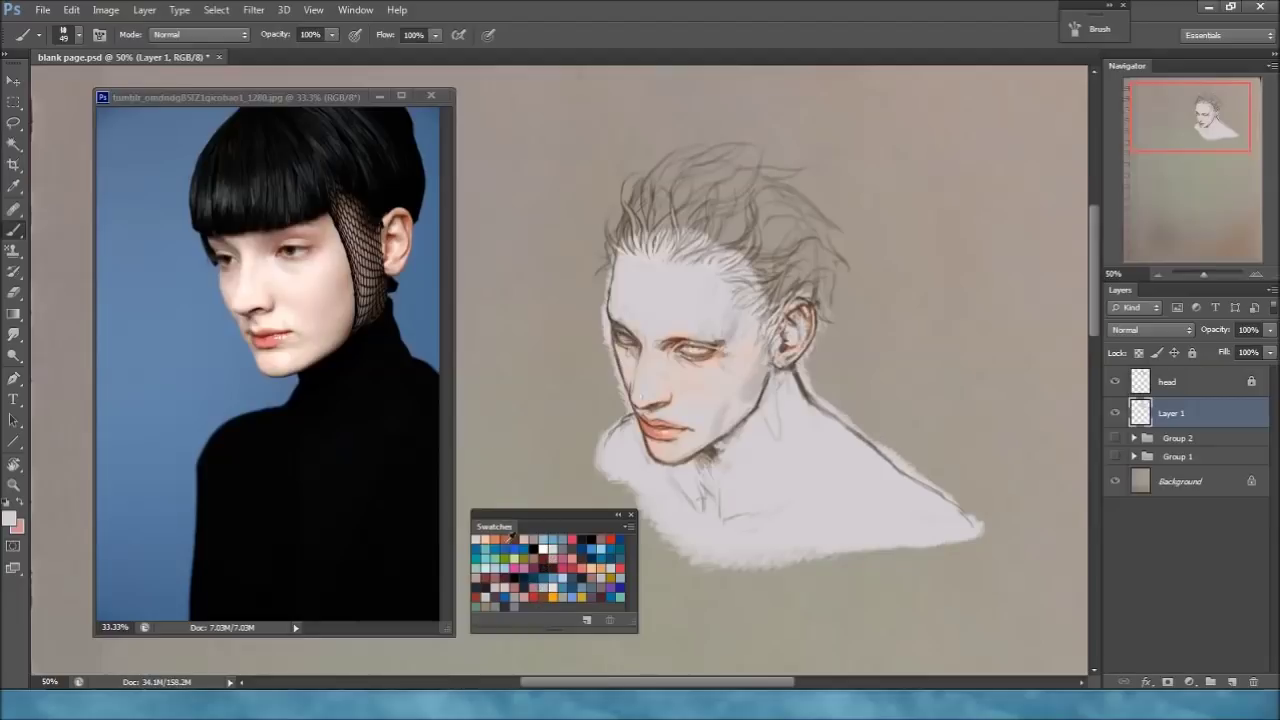
Step: Pick another swatch colour, adjust the brush size, and move the swatches beside the head's ear
{"action": "left_click", "coordinate": [551, 558]}
{"action": "right_click", "coordinate": [729, 409]}
{"action": "left_click", "coordinate": [661, 444]}
{"action": "left_click_drag", "start_coordinate": [540, 517], "coordinate": [943, 227]}
Step: Mix a new foreground colour, then paint over the lips with a tone sampled from them
{"action": "left_click", "coordinate": [9, 518]}
{"action": "mouse_move", "coordinate": [763, 146]}
{"action": "left_mouse_down"}
{"action": "mouse_move", "coordinate": [975, 366]}
{"action": "mouse_move", "coordinate": [943, 382]}
{"action": "left_mouse_up"}
{"action": "left_click", "coordinate": [888, 451]}
{"action": "left_click", "coordinate": [1017, 609]}
{"action": "left_click", "coordinate": [890, 436]}
{"action": "left_click", "coordinate": [1172, 396]}
{"action": "left_click", "coordinate": [672, 431], "text": "alt"}
{"action": "left_click_drag", "start_coordinate": [672, 431], "coordinate": [657, 433]}
Step: Paint shading beneath the near eye, alternating between foreground and background swatch colours and adjusting the brush size
{"action": "left_click", "coordinate": [935, 253]}
{"action": "right_click", "coordinate": [716, 342]}
{"action": "left_click", "coordinate": [697, 362]}
{"action": "left_click_drag", "start_coordinate": [706, 358], "coordinate": [723, 350]}
{"action": "right_click", "coordinate": [748, 368]}
{"action": "left_click_drag", "start_coordinate": [943, 227], "coordinate": [920, 261]}
{"action": "key", "text": "x"}
{"action": "left_click", "coordinate": [865, 284]}
{"action": "key", "text": "x"}
{"action": "mouse_move", "coordinate": [685, 360]}
{"action": "left_mouse_down"}
{"action": "mouse_move", "coordinate": [704, 359]}
{"action": "mouse_move", "coordinate": [729, 406]}
{"action": "mouse_move", "coordinate": [726, 384]}
{"action": "left_mouse_up"}
Step: Adjust the brush size and choose muted pink d28e85 and swatch tones for shading the side of the face
{"action": "left_click", "coordinate": [961, 305]}
{"action": "left_click", "coordinate": [9, 518]}
{"action": "left_click", "coordinate": [811, 400]}
{"action": "left_click", "coordinate": [1142, 343]}
{"action": "right_click", "coordinate": [764, 420]}
{"action": "left_click", "coordinate": [806, 452]}
{"action": "left_click", "coordinate": [10, 518]}
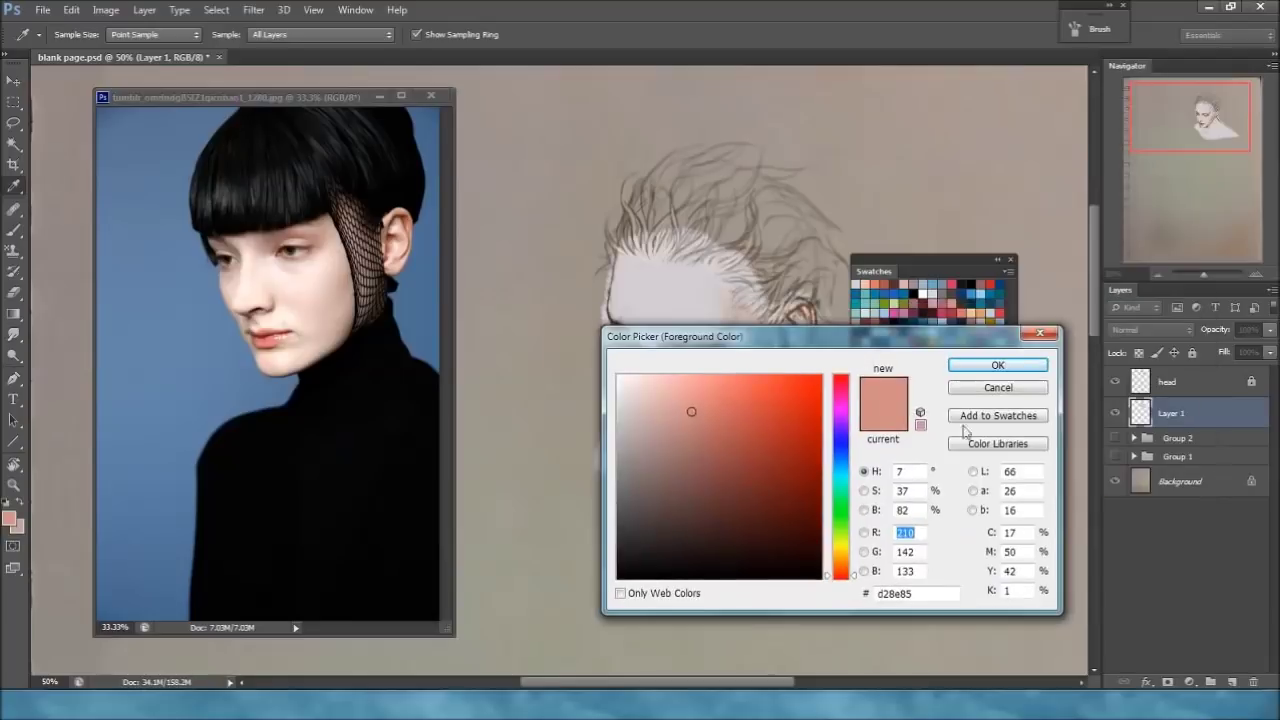
{"action": "key", "text": "Return"}
{"action": "left_click", "coordinate": [880, 315]}
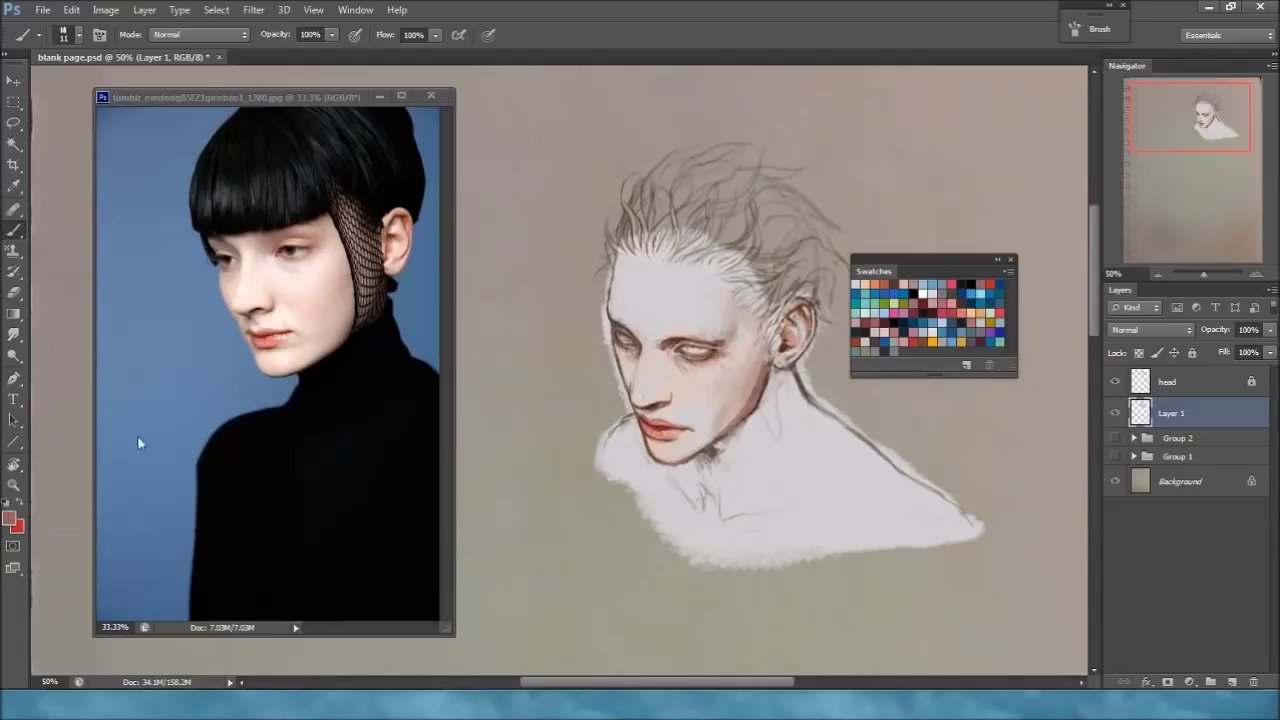
Step: Refine the lips and lower face with swatch colours and a tone sampled near the mouth, varying the brush size
{"action": "left_click", "coordinate": [857, 341]}
{"action": "left_click", "coordinate": [658, 443], "text": "alt"}
{"action": "left_click", "coordinate": [880, 324]}
{"action": "right_click", "coordinate": [646, 302]}
{"action": "right_click", "coordinate": [718, 428]}
{"action": "left_click_drag", "start_coordinate": [759, 467], "coordinate": [747, 467]}
{"action": "key", "text": "Return"}
{"action": "right_click", "coordinate": [777, 420]}
{"action": "left_click", "coordinate": [807, 459]}
{"action": "key", "text": "Return"}
Step: Shade the near cheek and the jawline from the ear down to the chin with a new swatch colour
{"action": "left_click", "coordinate": [939, 285]}
{"action": "right_click", "coordinate": [711, 392]}
{"action": "key", "text": "Return"}
{"action": "key", "text": "n"}
{"action": "key", "text": "Return"}
{"action": "left_click_drag", "start_coordinate": [762, 376], "coordinate": [742, 428]}
{"action": "key", "text": "n"}
{"action": "mouse_move", "coordinate": [810, 333]}
{"action": "left_mouse_down"}
{"action": "mouse_move", "coordinate": [708, 477]}
{"action": "mouse_move", "coordinate": [706, 447]}
{"action": "left_mouse_up"}
Step: Shade the far eye with a dark red swatch colour and an 8 px brush, and undo the last stroke
{"action": "left_click", "coordinate": [541, 525]}
{"action": "left_click", "coordinate": [866, 471]}
{"action": "right_click", "coordinate": [702, 423]}
{"action": "key", "text": "Return"}
{"action": "right_click", "coordinate": [685, 426]}
{"action": "left_click", "coordinate": [703, 465]}
{"action": "key", "text": "Return"}
{"action": "left_click", "coordinate": [870, 335]}
{"action": "left_click_drag", "start_coordinate": [624, 338], "coordinate": [642, 352]}
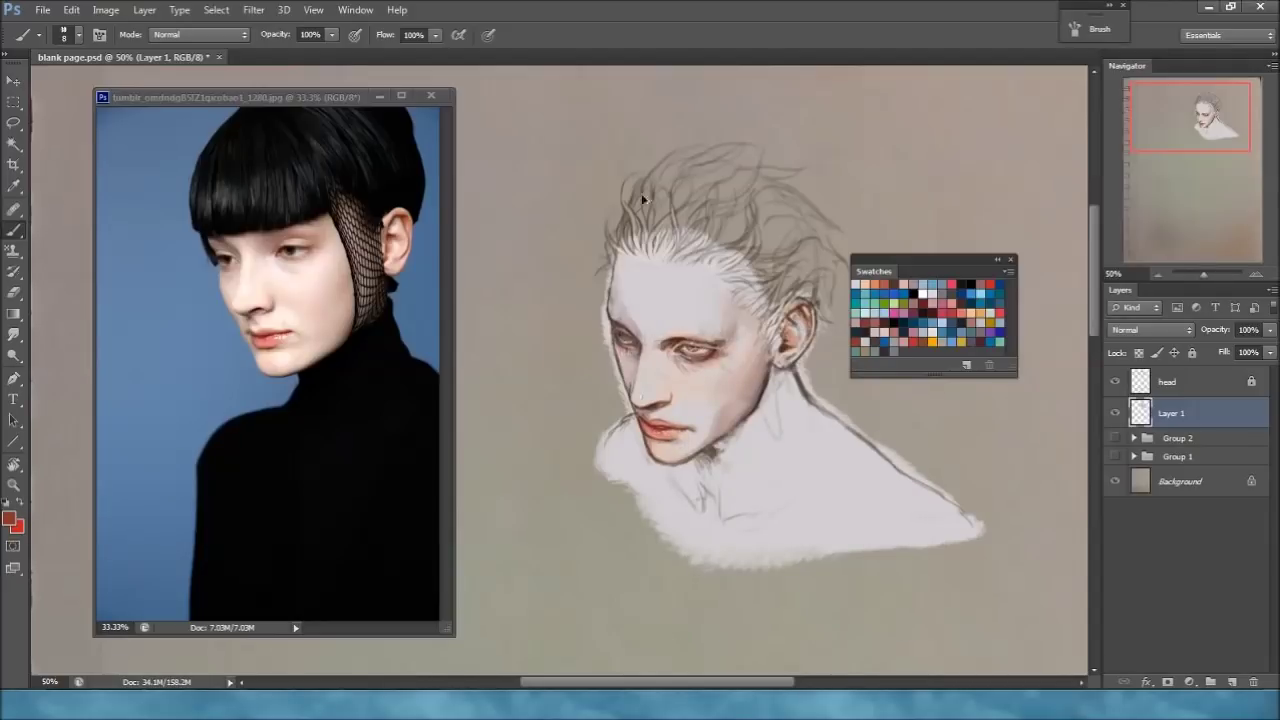
{"action": "key", "text": "ctrl+z"}
Step: Choose new swatch and mixed colours to shade the lower face, and sample a skin tone from the cheek
{"action": "left_click", "coordinate": [876, 312]}
{"action": "right_click", "coordinate": [682, 344]}
{"action": "key", "text": "Return"}
{"action": "left_click", "coordinate": [9, 518]}
{"action": "left_click_drag", "start_coordinate": [719, 452], "coordinate": [641, 407]}
{"action": "left_click", "coordinate": [934, 304]}
{"action": "key", "text": "Return"}
{"action": "left_click", "coordinate": [686, 371], "text": "alt"}
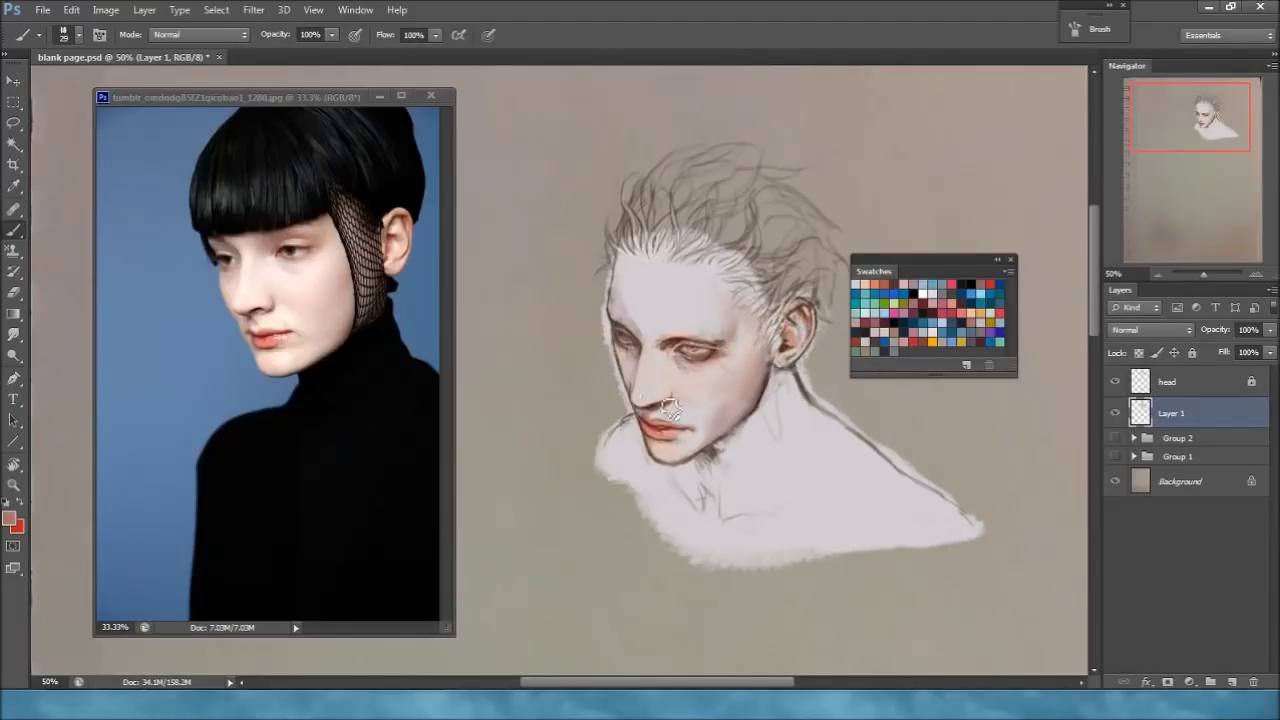
Step: Adjust the brush size and shade beneath the near eye with a skin tone sampled beside it
{"action": "key", "text": "Return"}
{"action": "right_click", "coordinate": [736, 360]}
{"action": "key", "text": "Return"}
{"action": "left_click", "coordinate": [951, 284]}
{"action": "right_click", "coordinate": [701, 411]}
{"action": "key", "text": "Return"}
{"action": "key", "text": "z"}
{"action": "left_click", "coordinate": [703, 375]}
{"action": "left_click", "coordinate": [703, 375]}
{"action": "key", "text": "b"}
{"action": "left_click", "coordinate": [707, 350], "text": "alt"}
{"action": "left_click_drag", "start_coordinate": [706, 356], "coordinate": [680, 369]}
Step: Darken the far eye with a near-black swatch colour and an 8 px brush
{"action": "left_click", "coordinate": [866, 285]}
{"action": "left_click", "coordinate": [908, 313]}
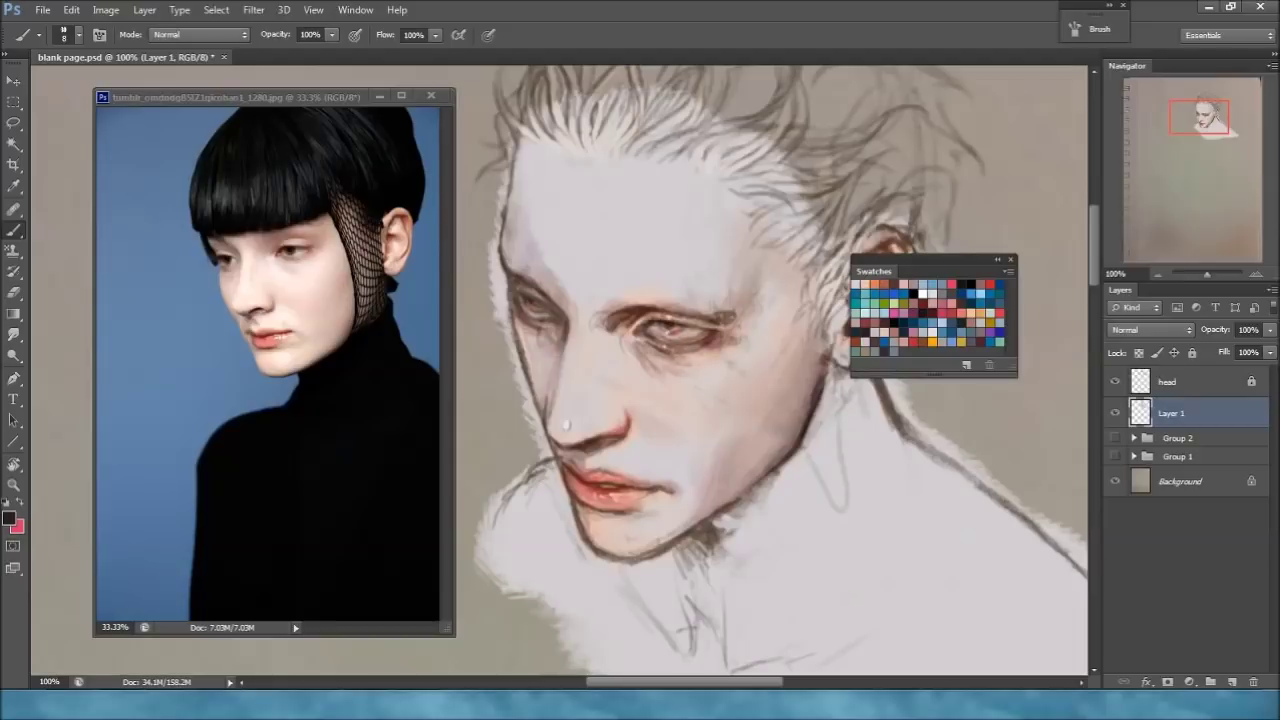
{"action": "left_click_drag", "start_coordinate": [529, 303], "coordinate": [530, 306]}
Step: Mix a new foreground colour, resize the brush, and add a dab to the lower lip
{"action": "left_click", "coordinate": [961, 312]}
{"action": "left_click", "coordinate": [9, 518]}
{"action": "left_click_drag", "start_coordinate": [606, 423], "coordinate": [1030, 277]}
{"action": "key", "text": "Return"}
{"action": "right_click", "coordinate": [676, 462]}
{"action": "left_click", "coordinate": [707, 508]}
{"action": "left_click", "coordinate": [632, 492]}
Step: Paint skin tones along the side of the nose, and choose a pale pinkish grey foreground colour
{"action": "left_click", "coordinate": [862, 316]}
{"action": "right_click", "coordinate": [642, 385]}
{"action": "left_click", "coordinate": [680, 425]}
{"action": "left_click_drag", "start_coordinate": [613, 401], "coordinate": [608, 346]}
{"action": "left_click", "coordinate": [856, 285]}
{"action": "left_click_drag", "start_coordinate": [619, 412], "coordinate": [610, 362]}
{"action": "left_click", "coordinate": [9, 518]}
{"action": "key", "text": "Return"}
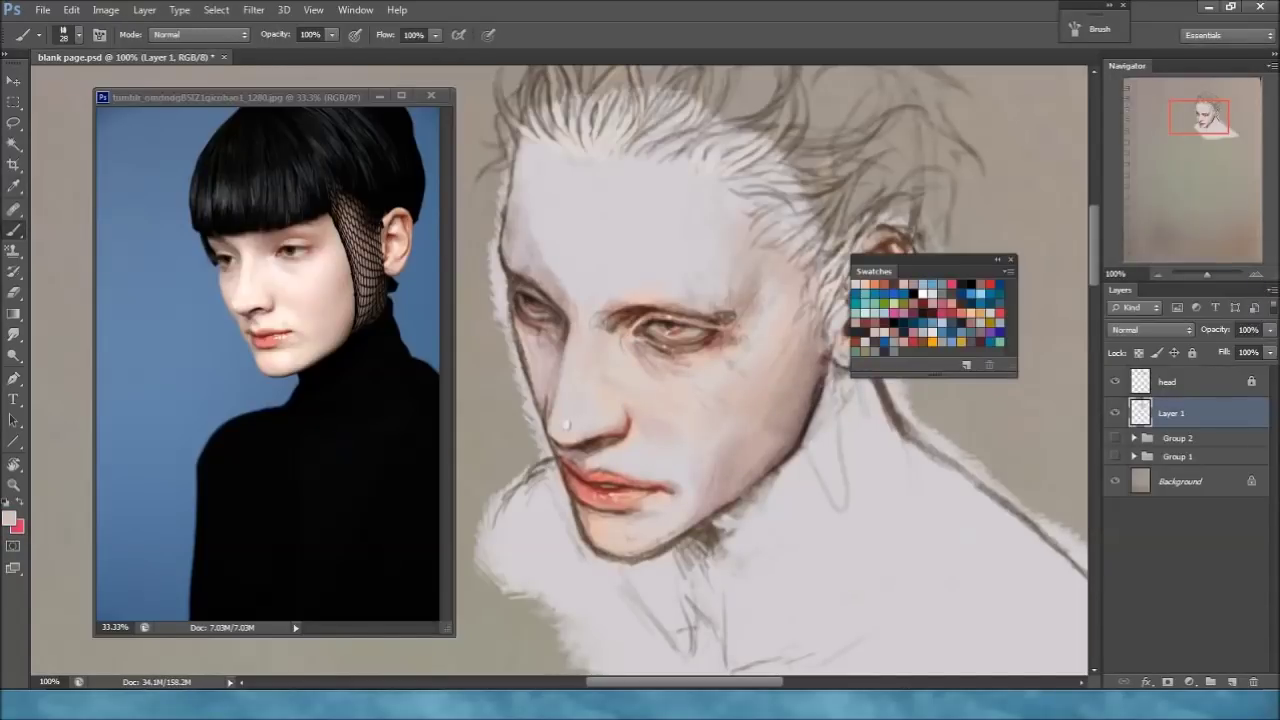
Step: Reduce the brush to 5 px and colour the near eye's iris with a reddish brown swatch
{"action": "left_click", "coordinate": [970, 285]}
{"action": "right_click", "coordinate": [697, 439]}
{"action": "left_click", "coordinate": [717, 479]}
{"action": "key", "text": "Return"}
{"action": "left_click", "coordinate": [963, 301]}
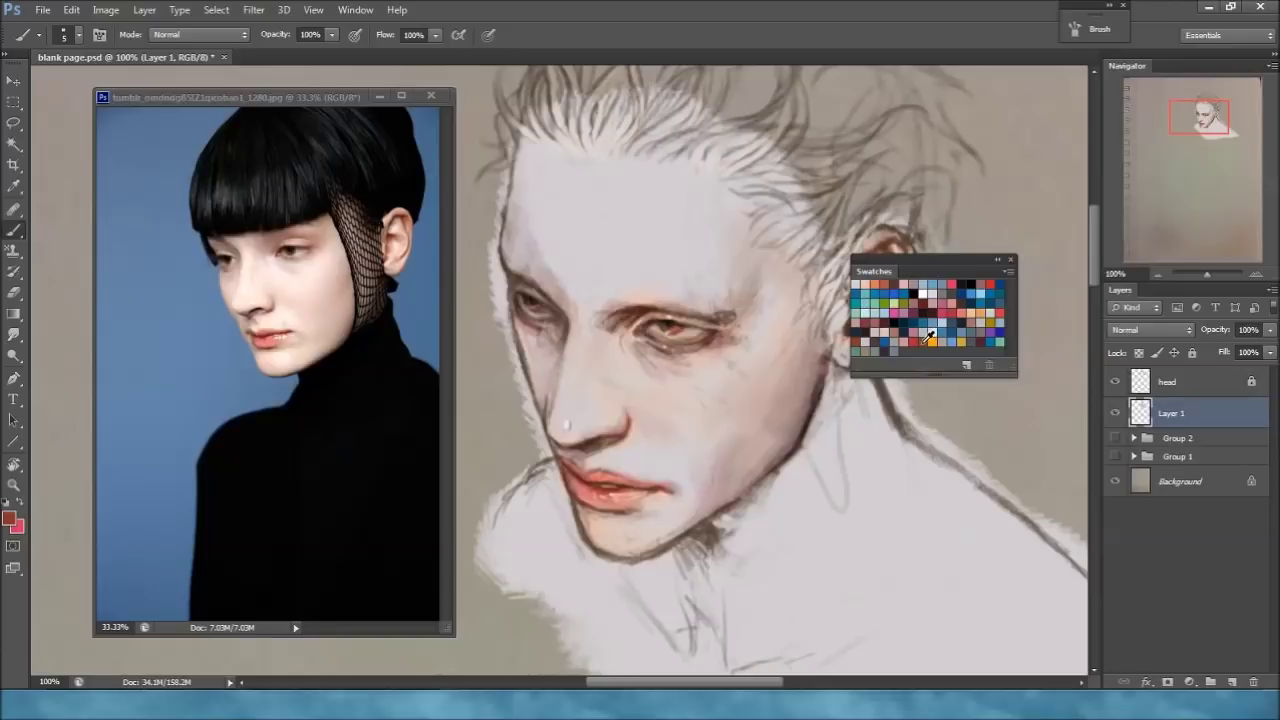
Step: Set the foreground colour to brown 744b2c for the near eye's iris
{"action": "left_click", "coordinate": [12, 520]}
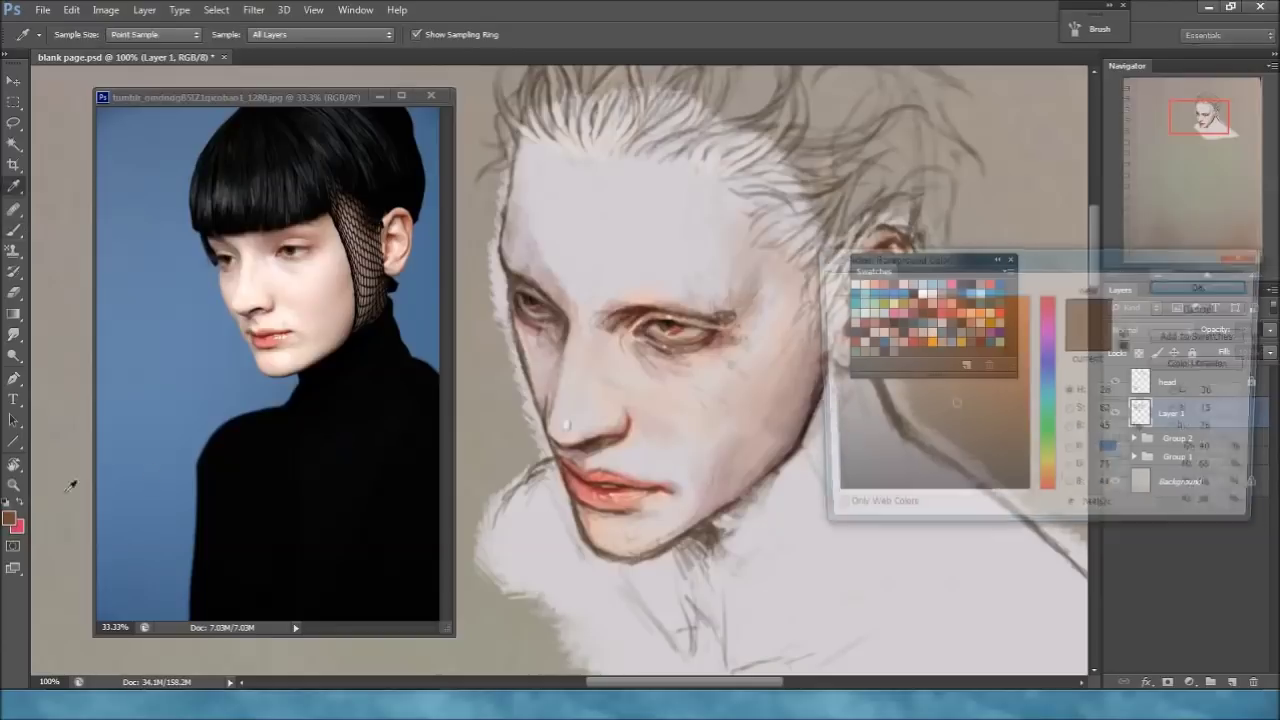
{"action": "mouse_move", "coordinate": [998, 261]}
{"action": "left_mouse_down"}
{"action": "mouse_move", "coordinate": [228, 332]}
{"action": "mouse_move", "coordinate": [258, 327]}
{"action": "left_mouse_up"}
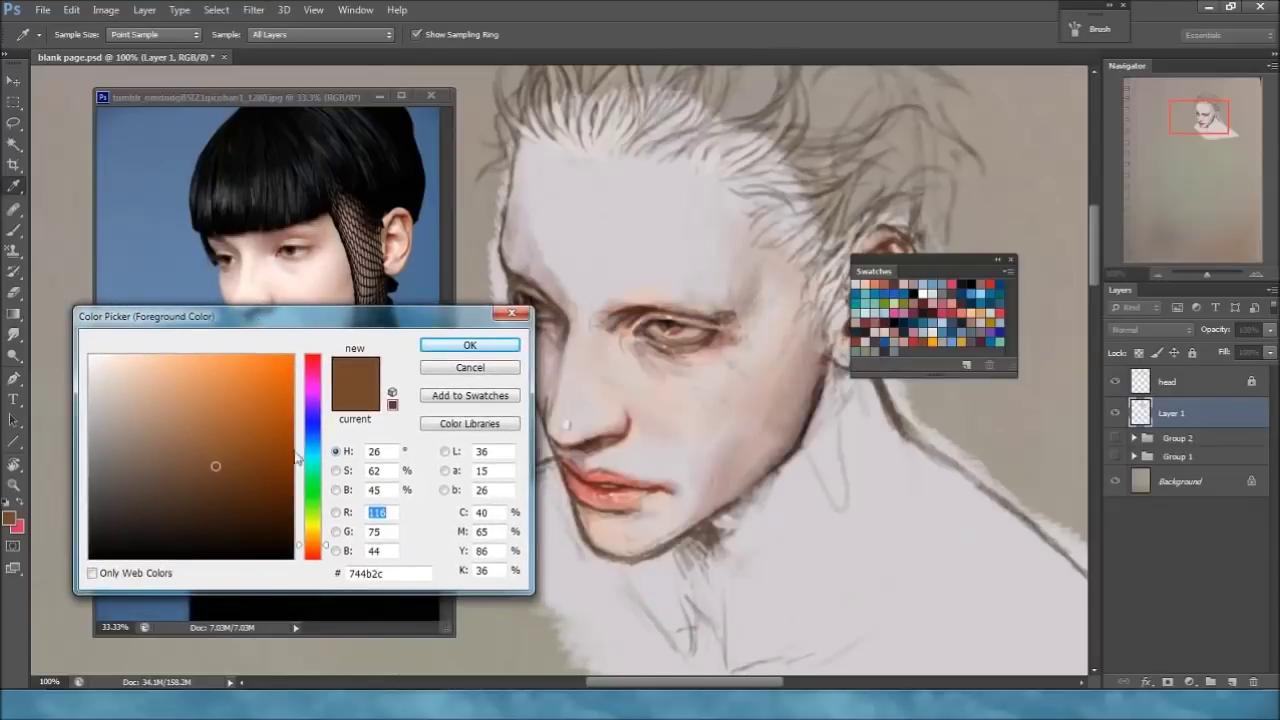
{"action": "left_click", "coordinate": [469, 346]}
{"action": "left_click", "coordinate": [469, 346]}
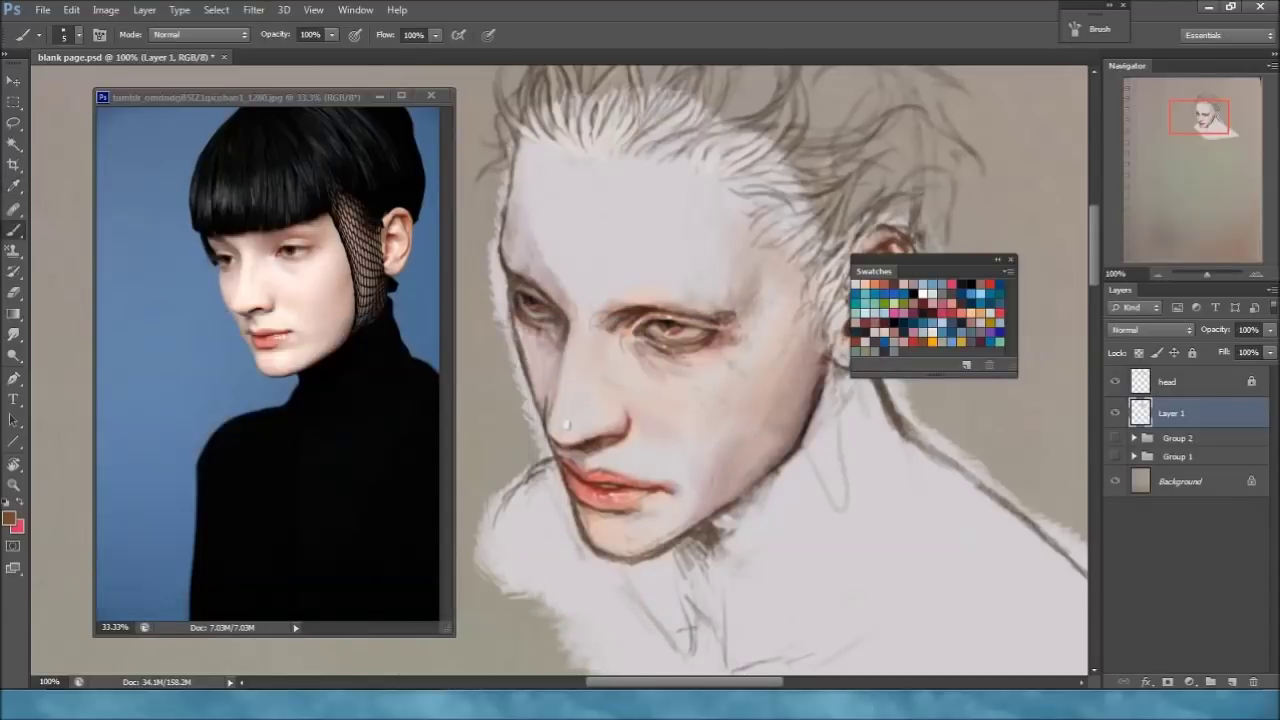
Step: Mix an olive-gold foreground colour and paint it into the near eye's iris
{"action": "left_click", "coordinate": [12, 519]}
{"action": "left_click_drag", "start_coordinate": [318, 533], "coordinate": [316, 542]}
{"action": "left_click_drag", "start_coordinate": [230, 447], "coordinate": [229, 447]}
{"action": "left_click", "coordinate": [469, 344]}
{"action": "key", "text": "b"}
{"action": "left_click_drag", "start_coordinate": [677, 336], "coordinate": [681, 339]}
Step: Move the swatches clear of the ear and refine the eyes with sampled and grey tones using the 5 px brush
{"action": "left_click_drag", "start_coordinate": [886, 278], "coordinate": [942, 254]}
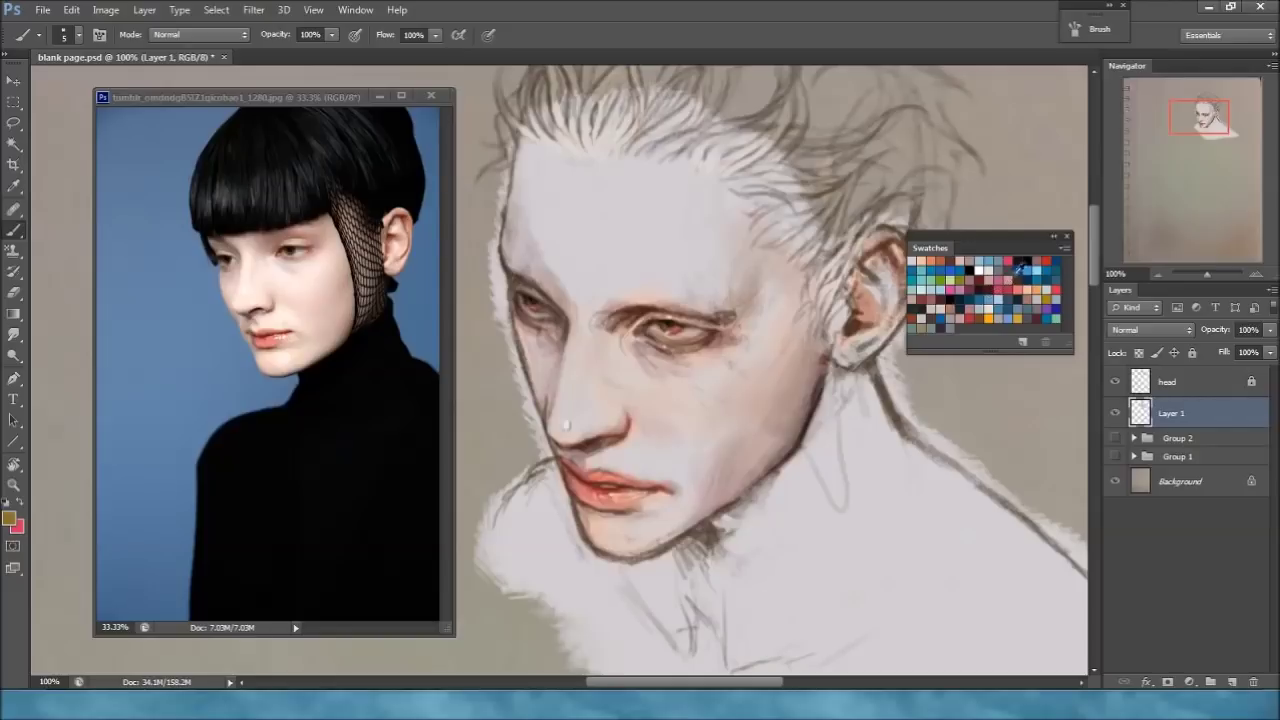
{"action": "left_click", "coordinate": [912, 315]}
{"action": "left_click", "coordinate": [530, 308], "text": "alt"}
{"action": "left_click", "coordinate": [968, 306]}
{"action": "left_click", "coordinate": [953, 327]}
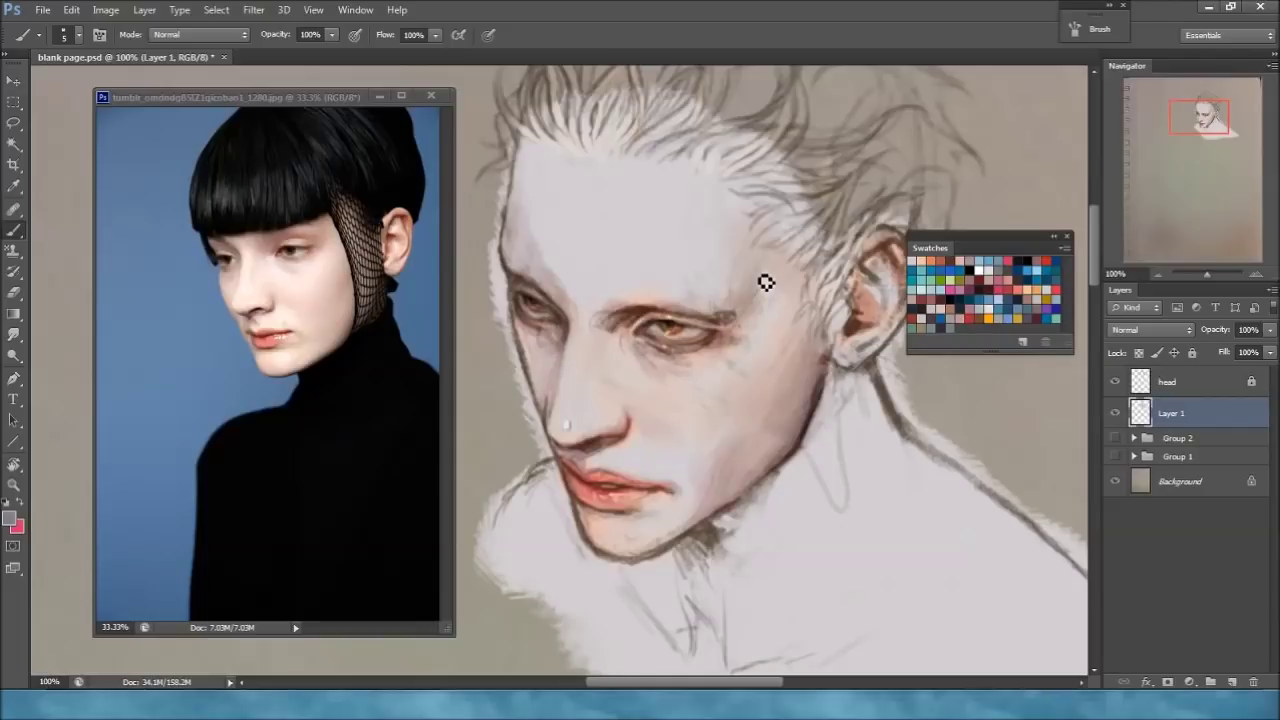